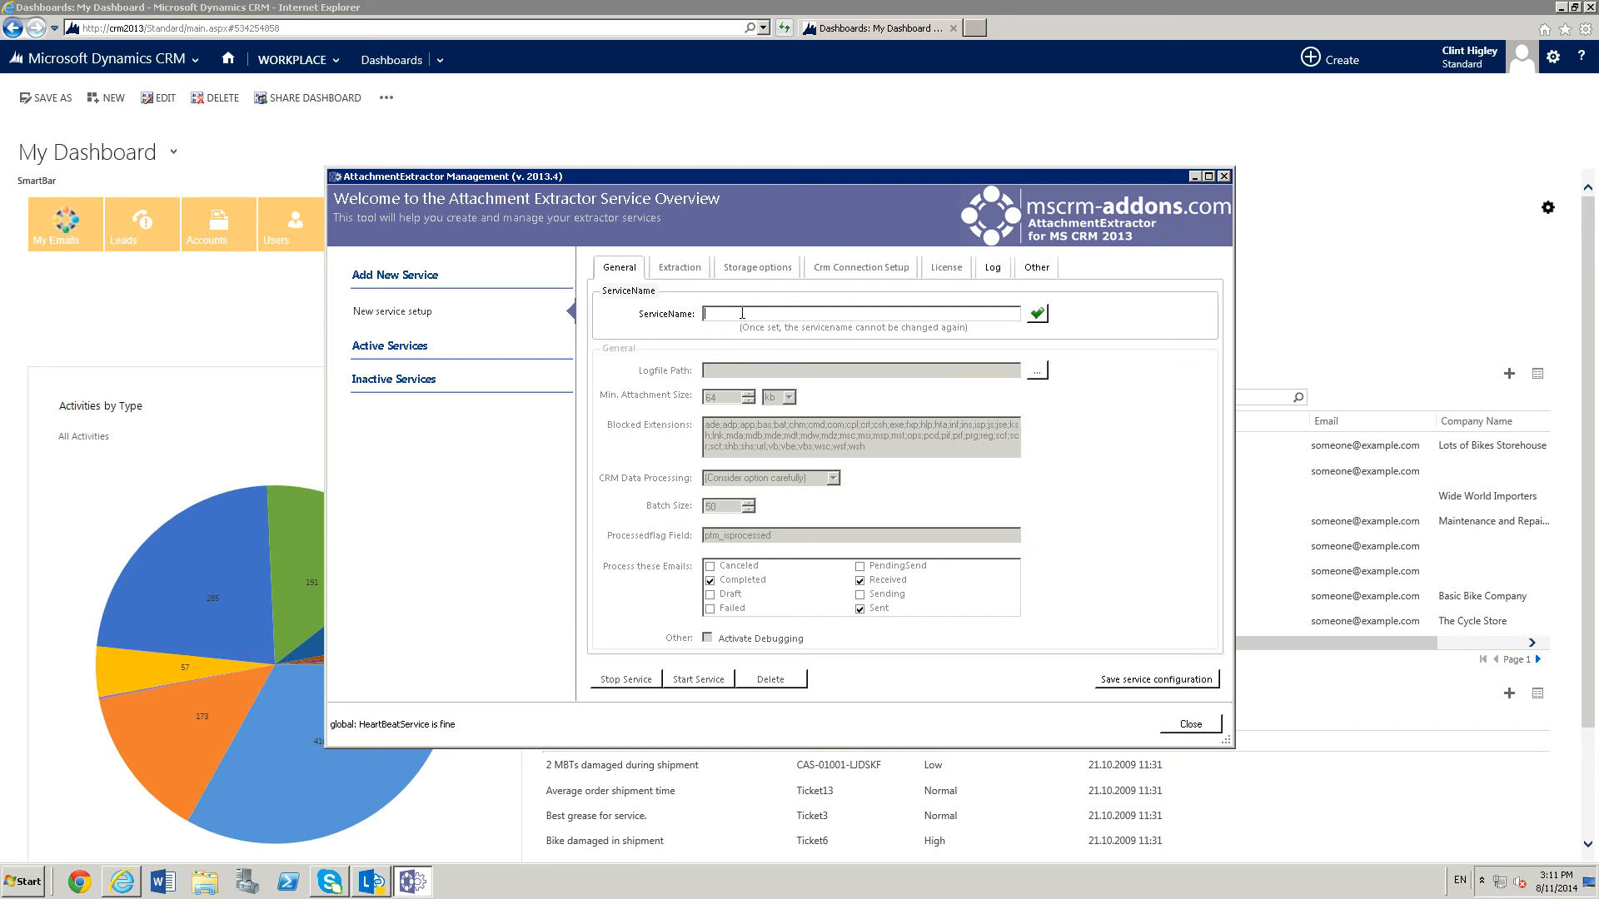
# Name the new extractor service Test and confirm the service name.
pyautogui.write('Test')
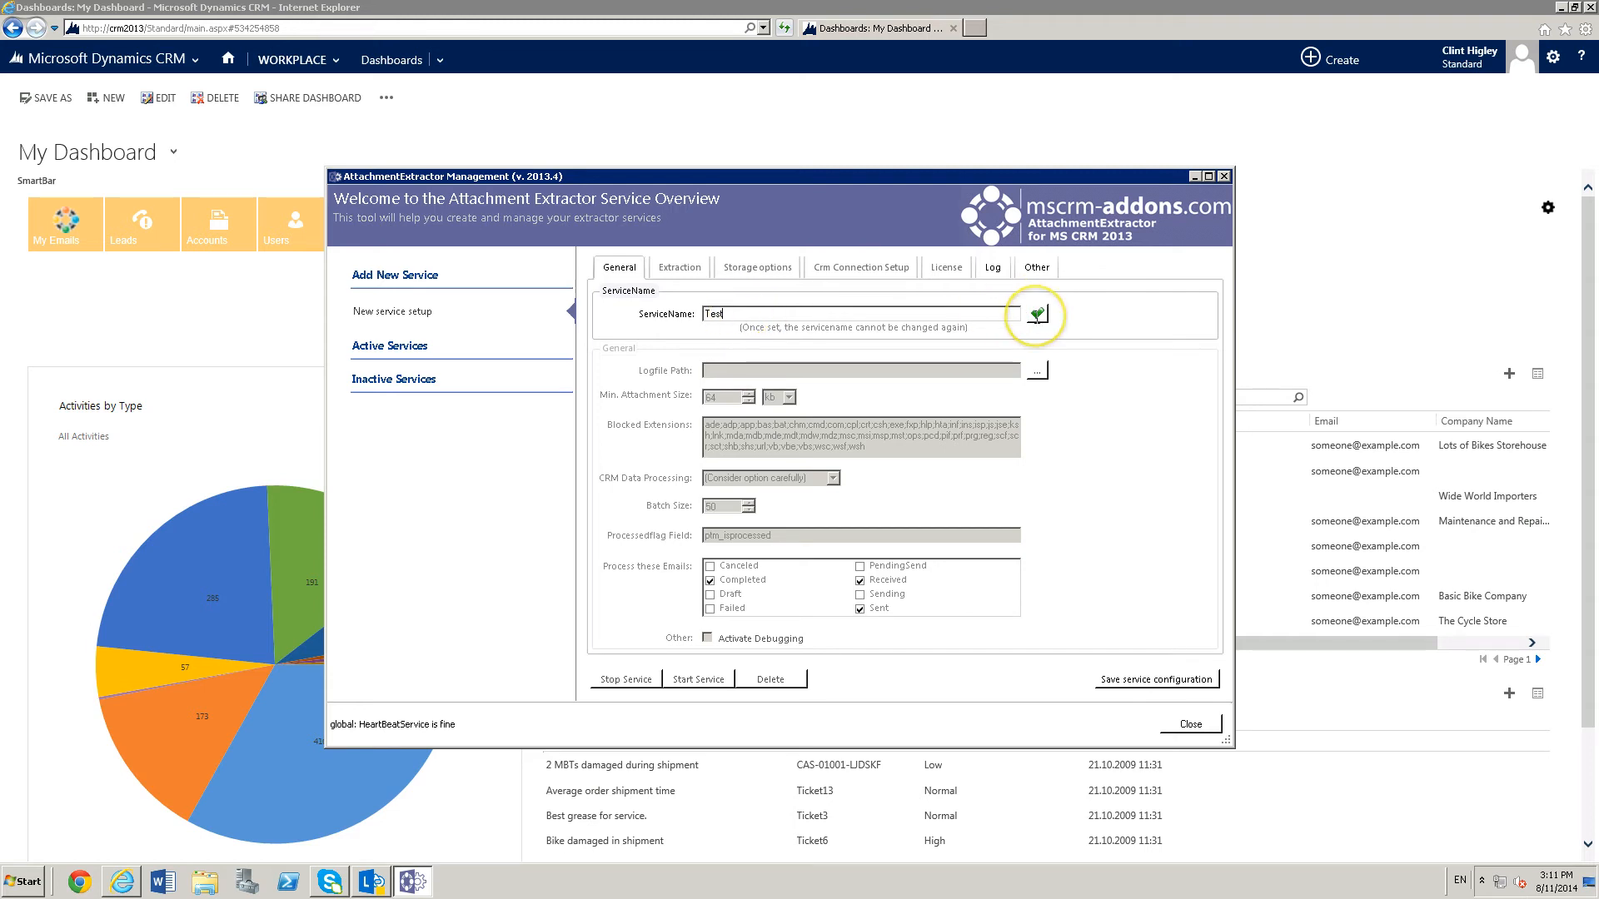
pyautogui.click(1037, 315)
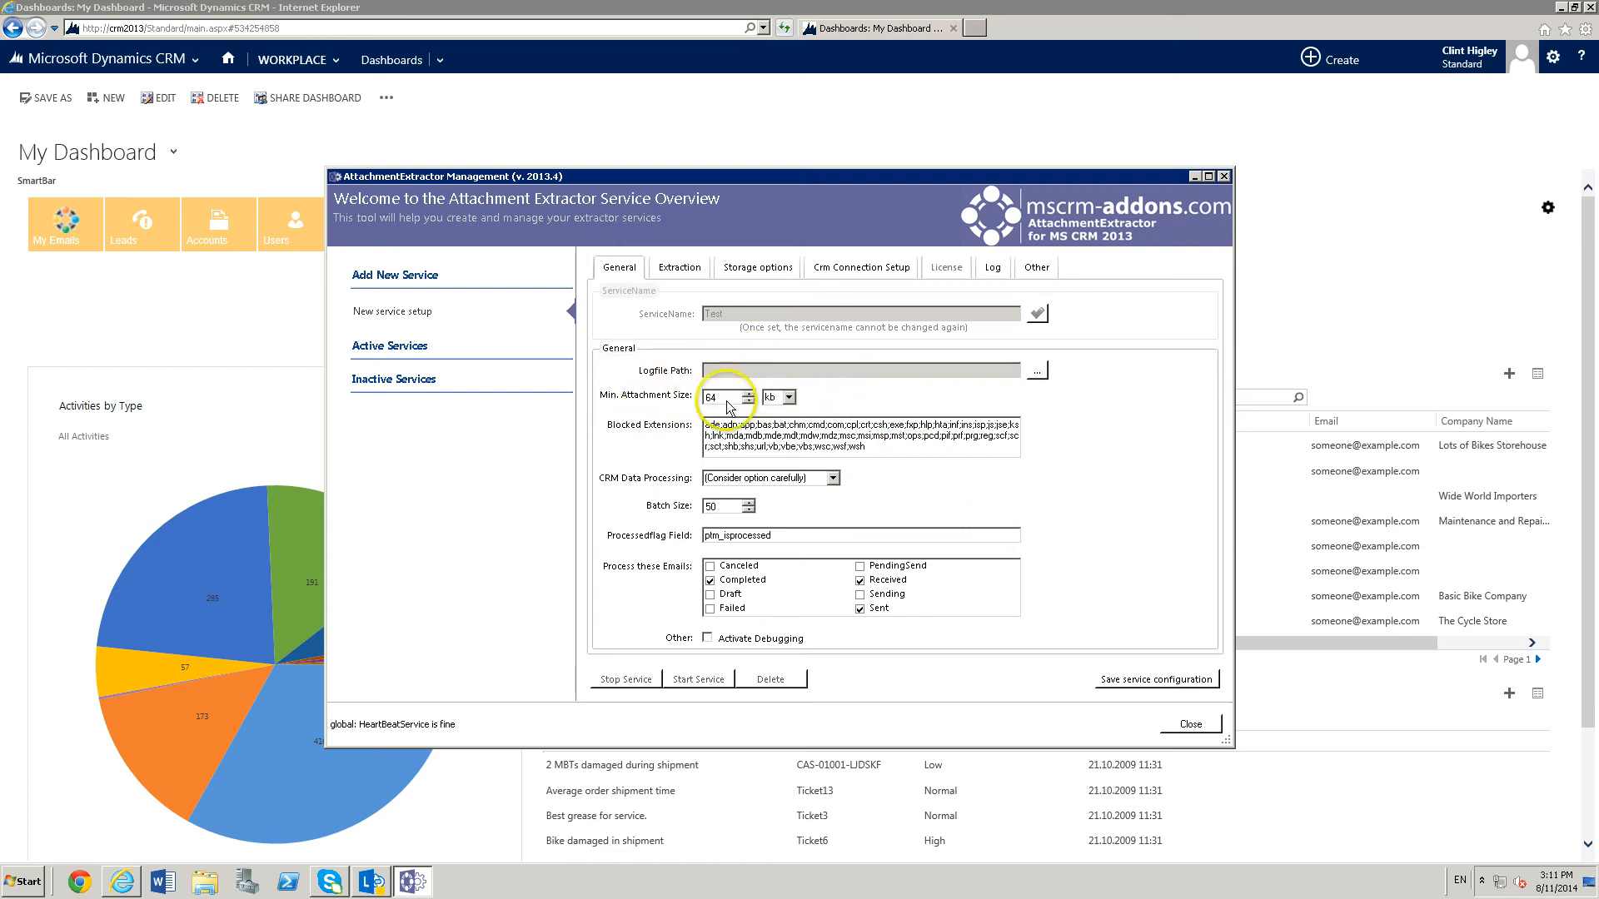
# Check the minimum attachment size units, keep kb, and set CRM Data Processing to COPY - Keep all CRM Data.
pyautogui.click(792, 399)
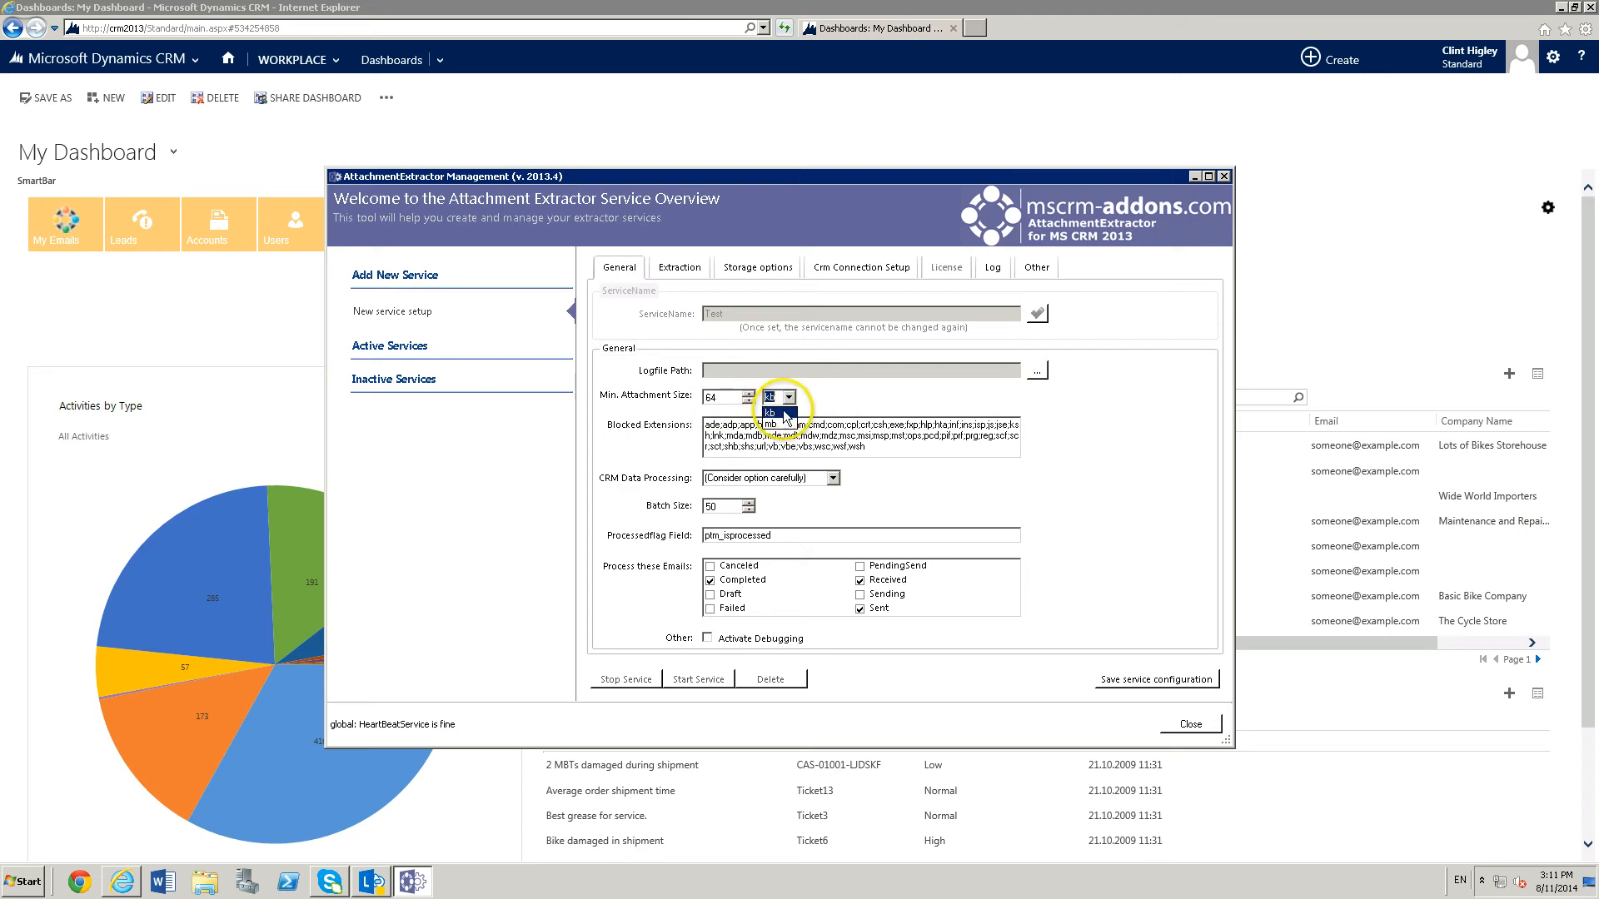
pyautogui.click(846, 393)
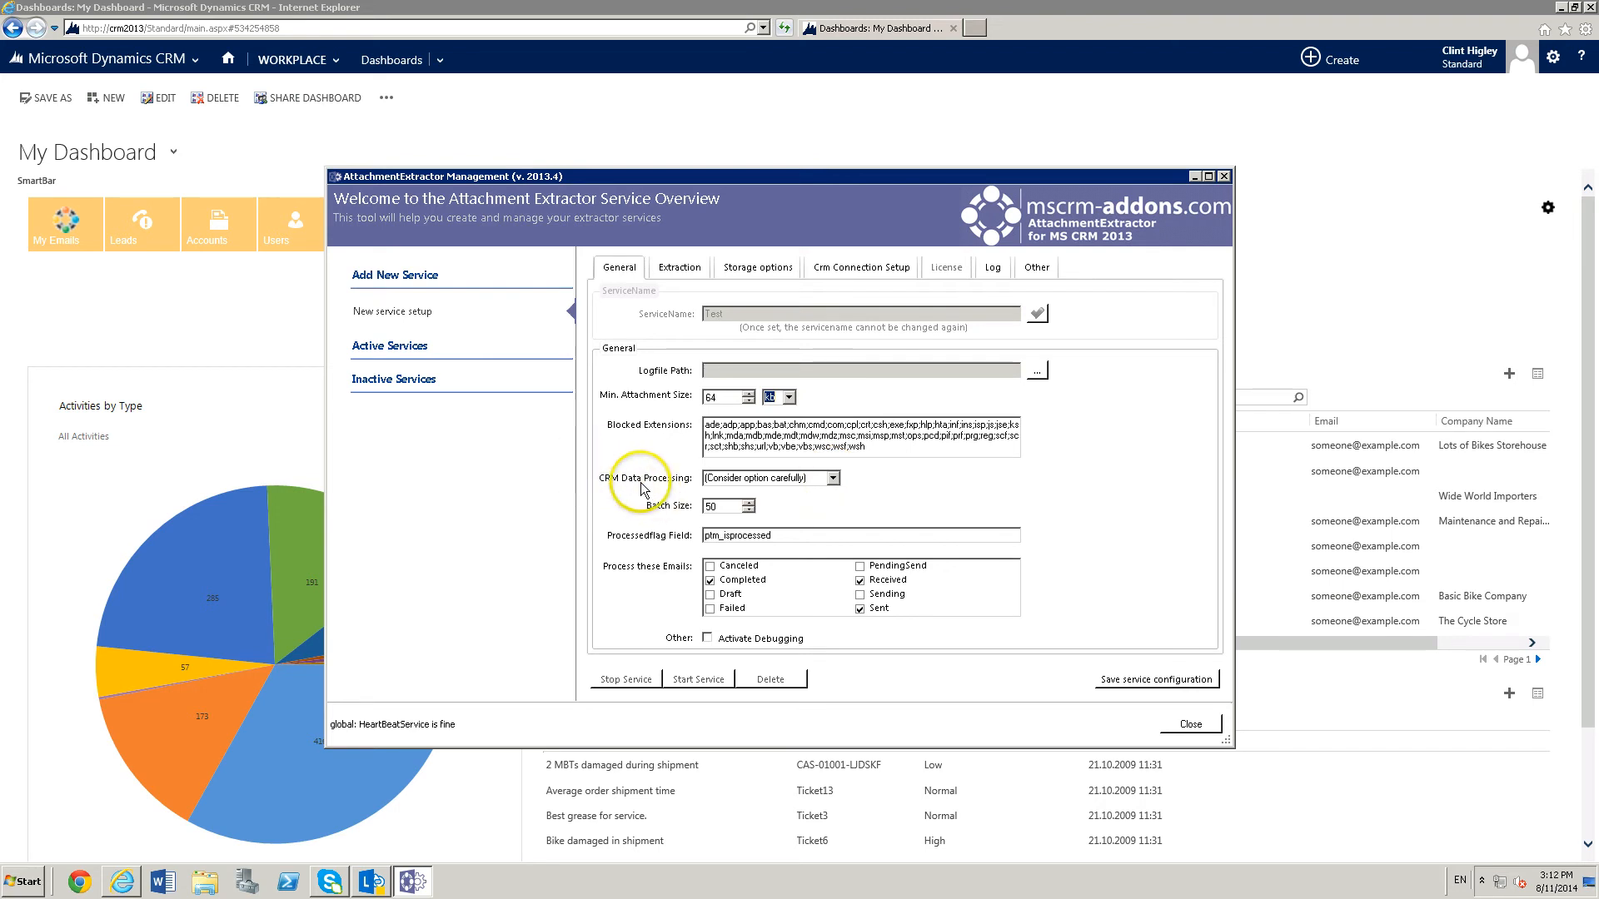
pyautogui.click(833, 479)
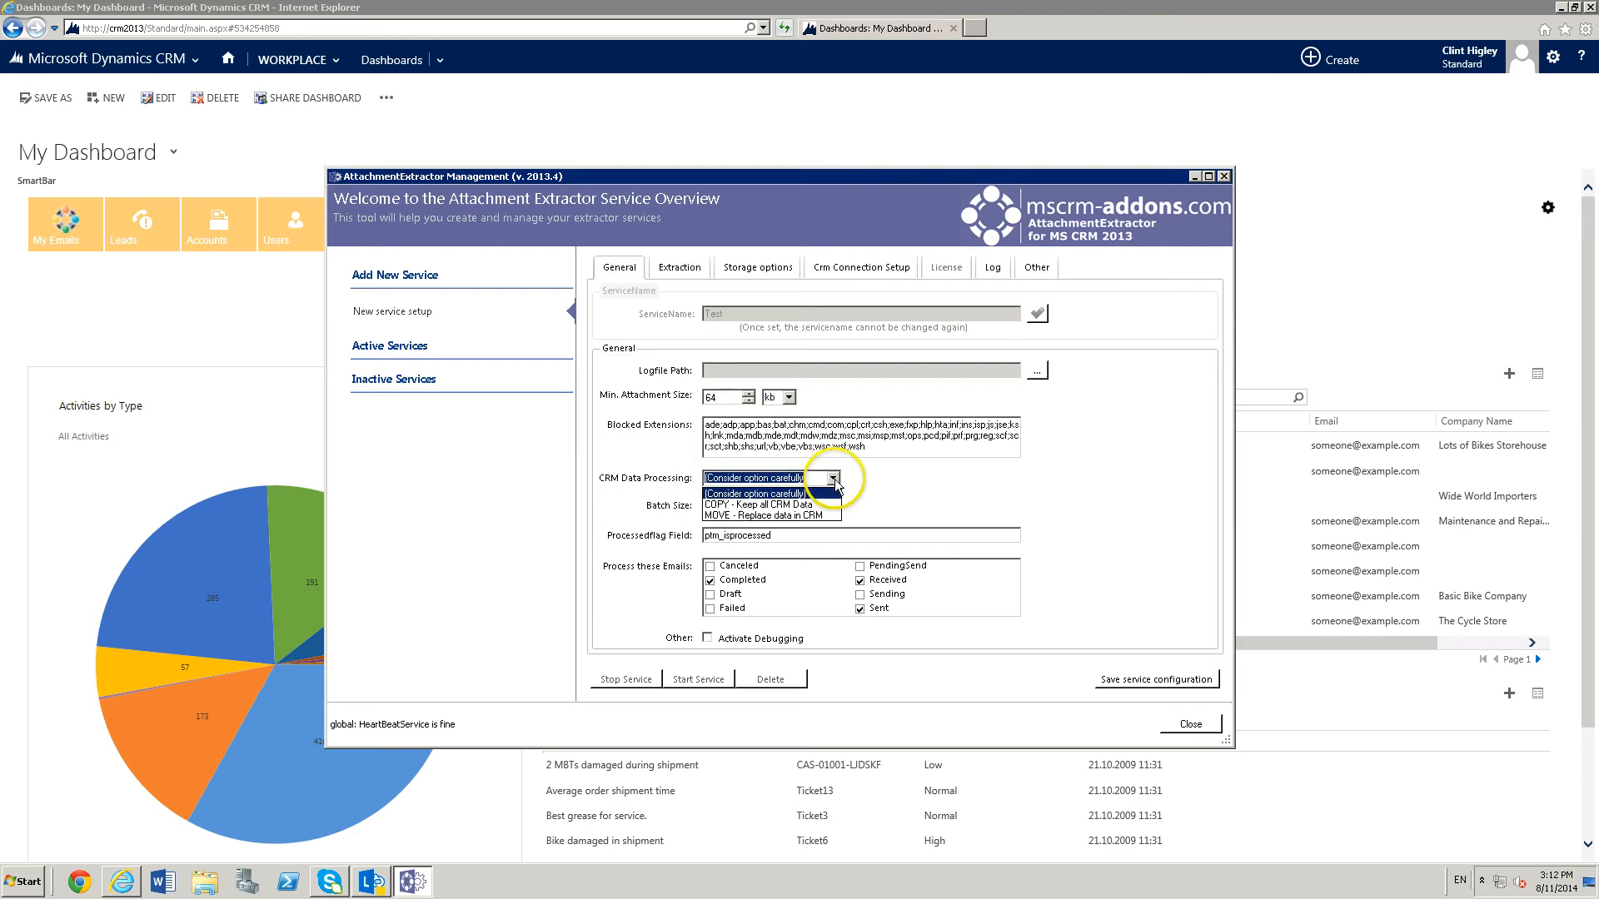
pyautogui.click(767, 509)
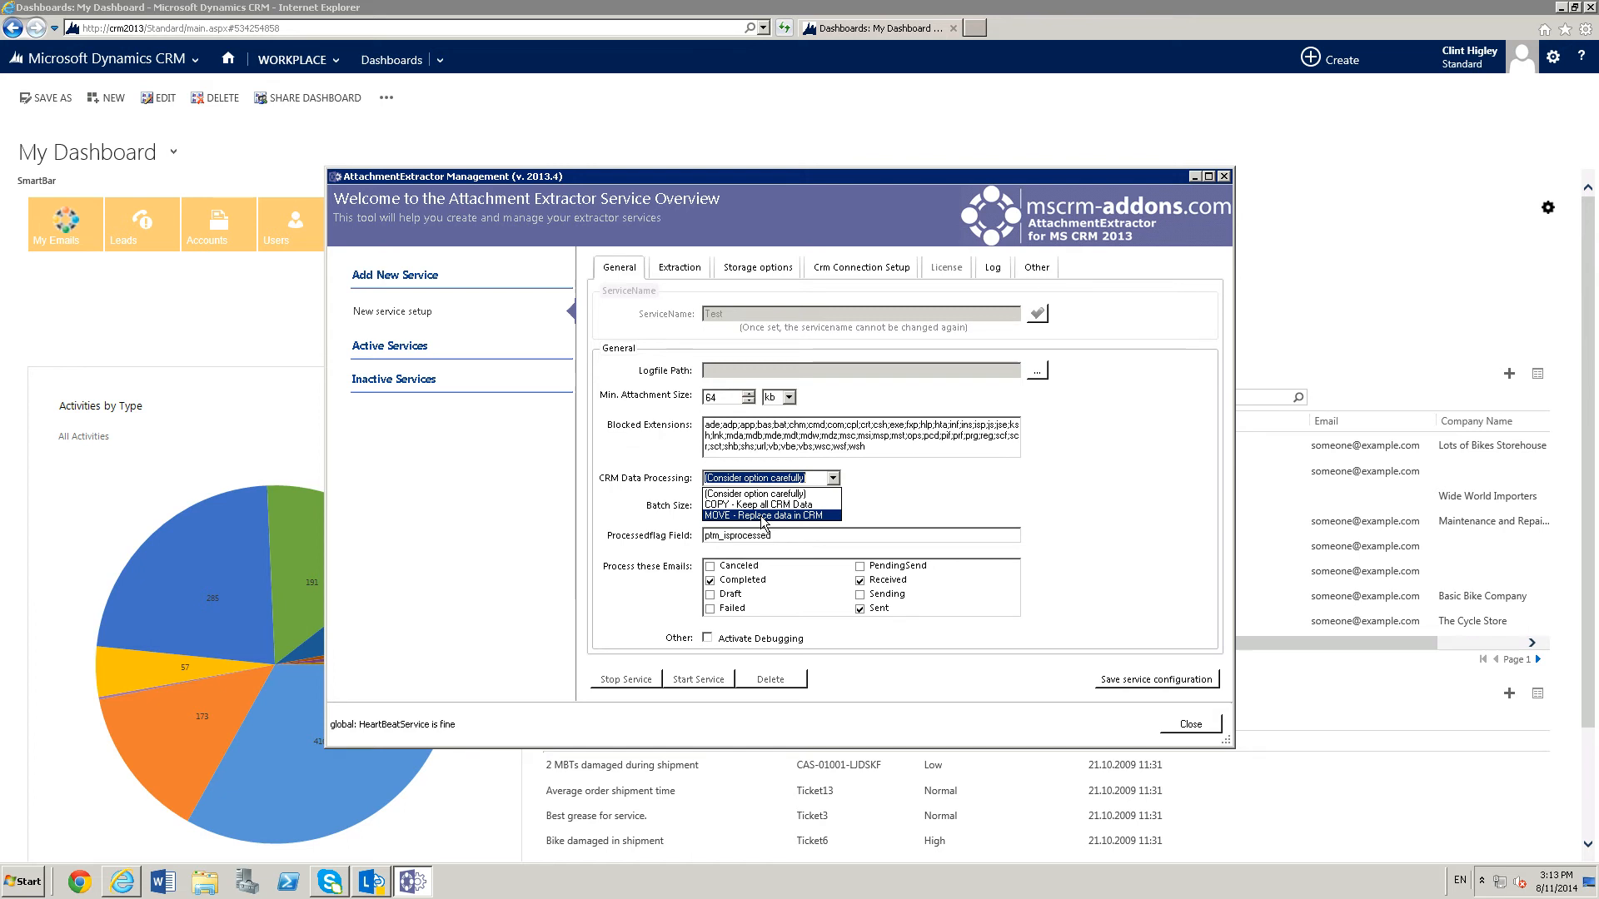
pyautogui.click(787, 505)
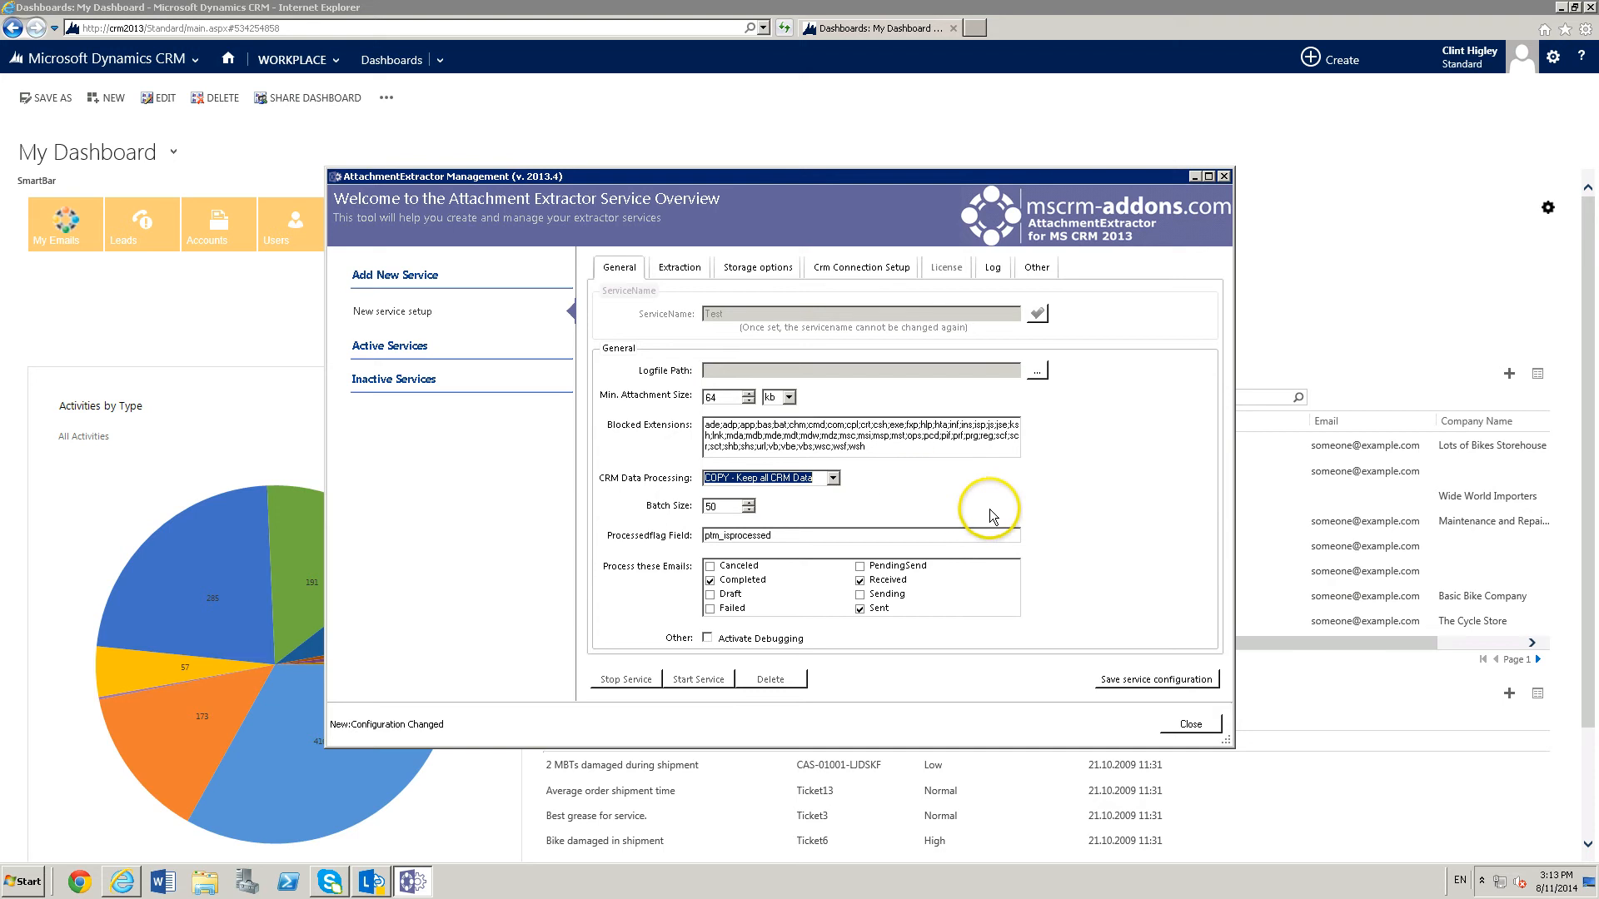
# In the extraction settings, exclude Email and Note from the items to index, keeping NoteAttachment indexed and a new folder per Week.
pyautogui.click(674, 273)
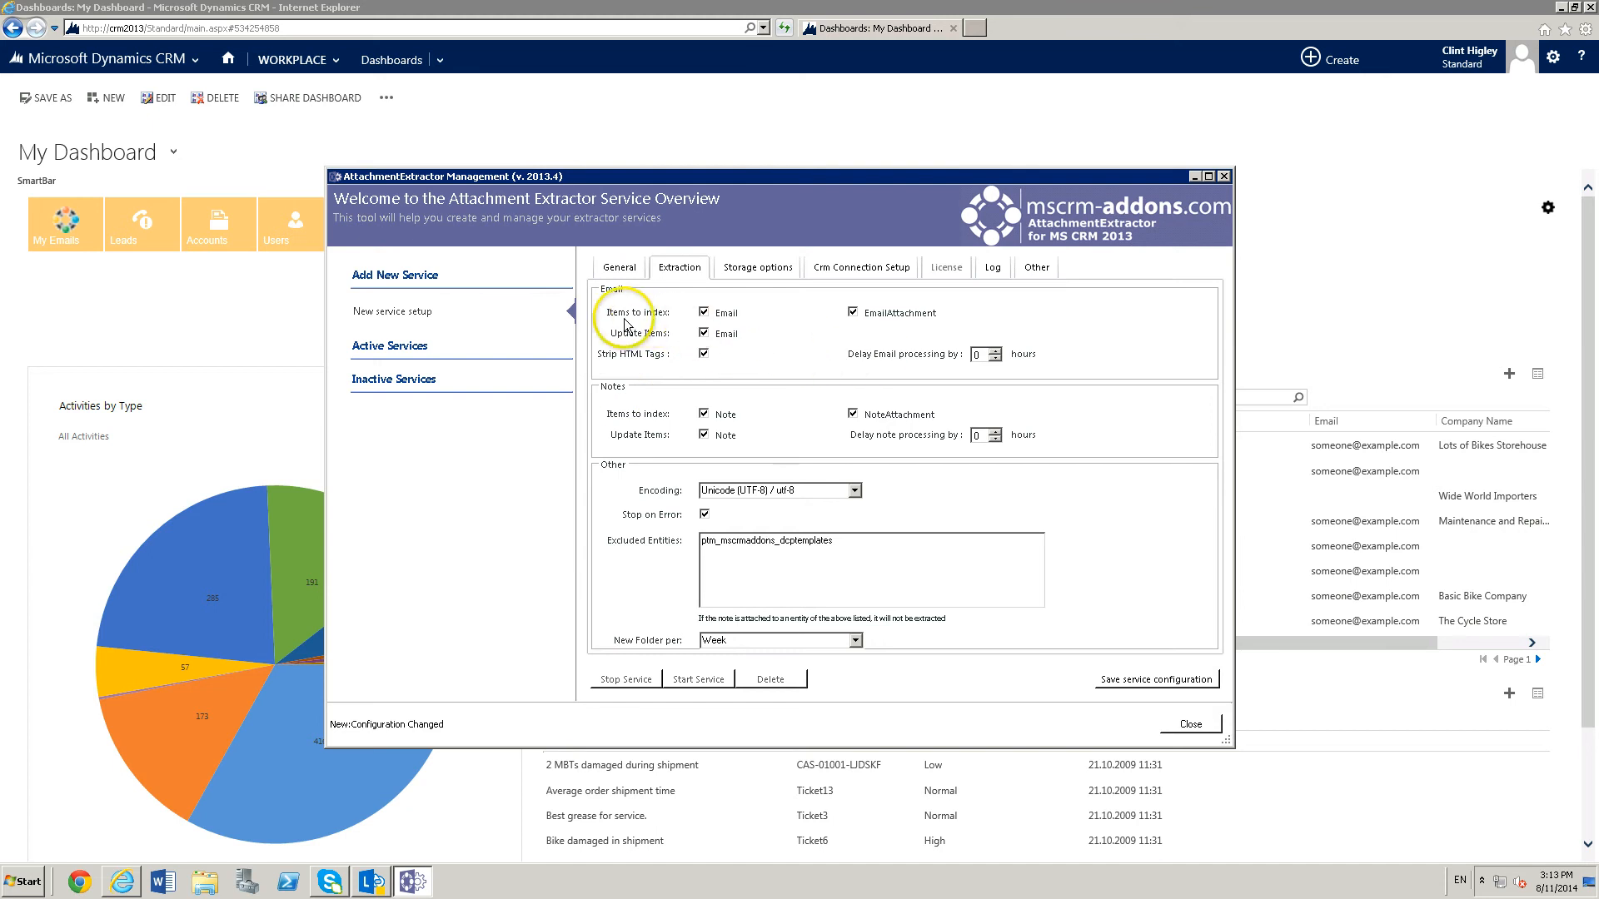
pyautogui.click(704, 313)
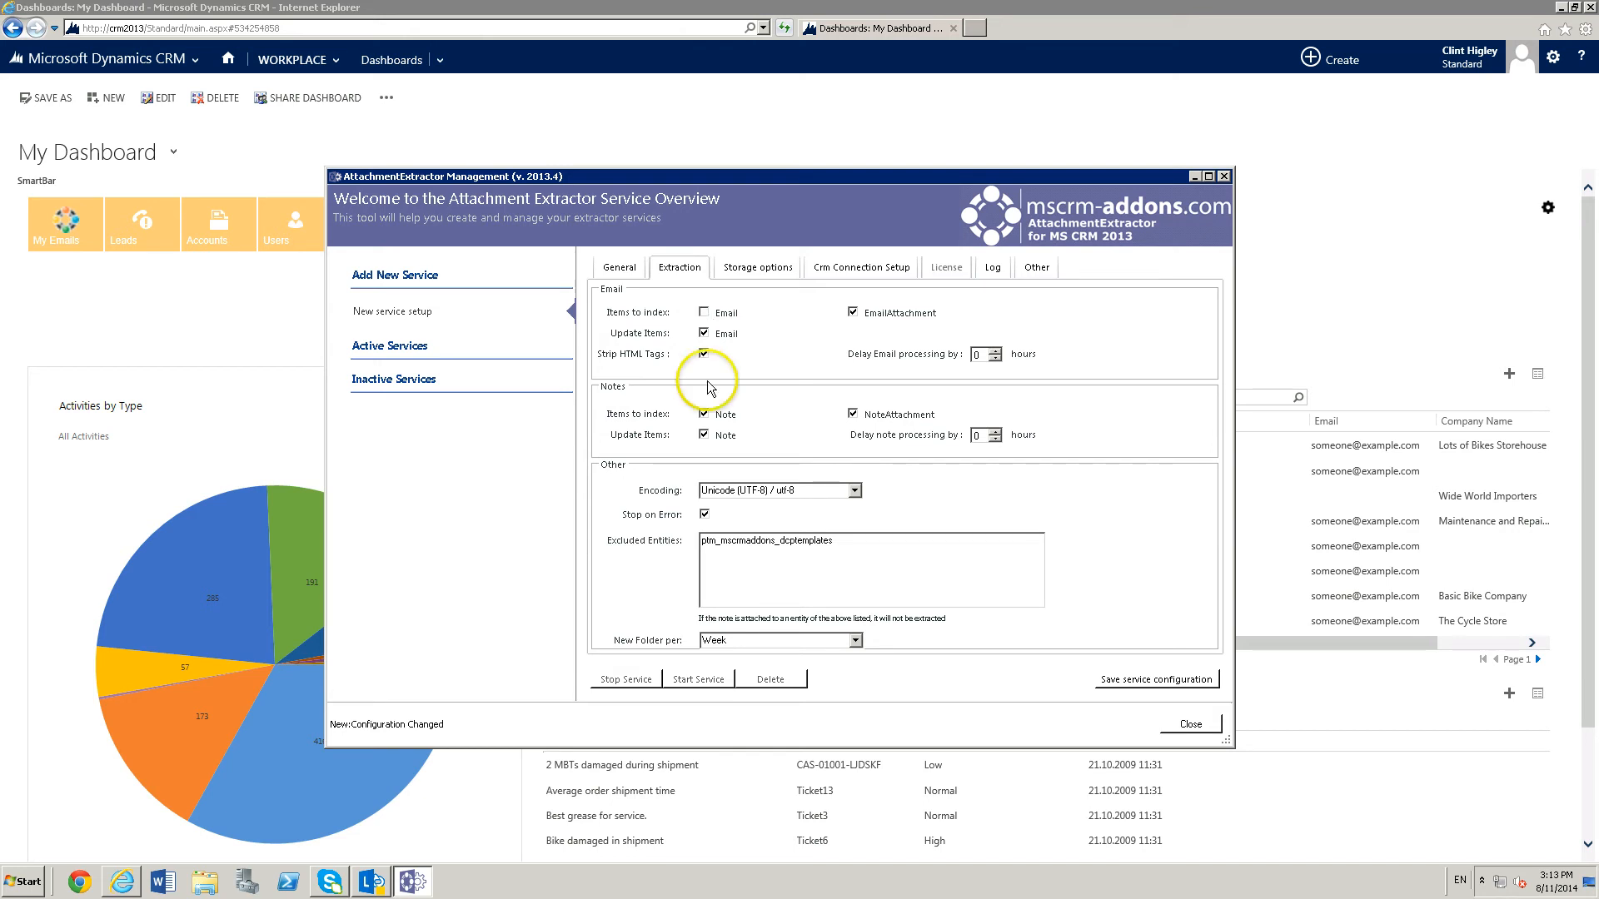
pyautogui.click(704, 414)
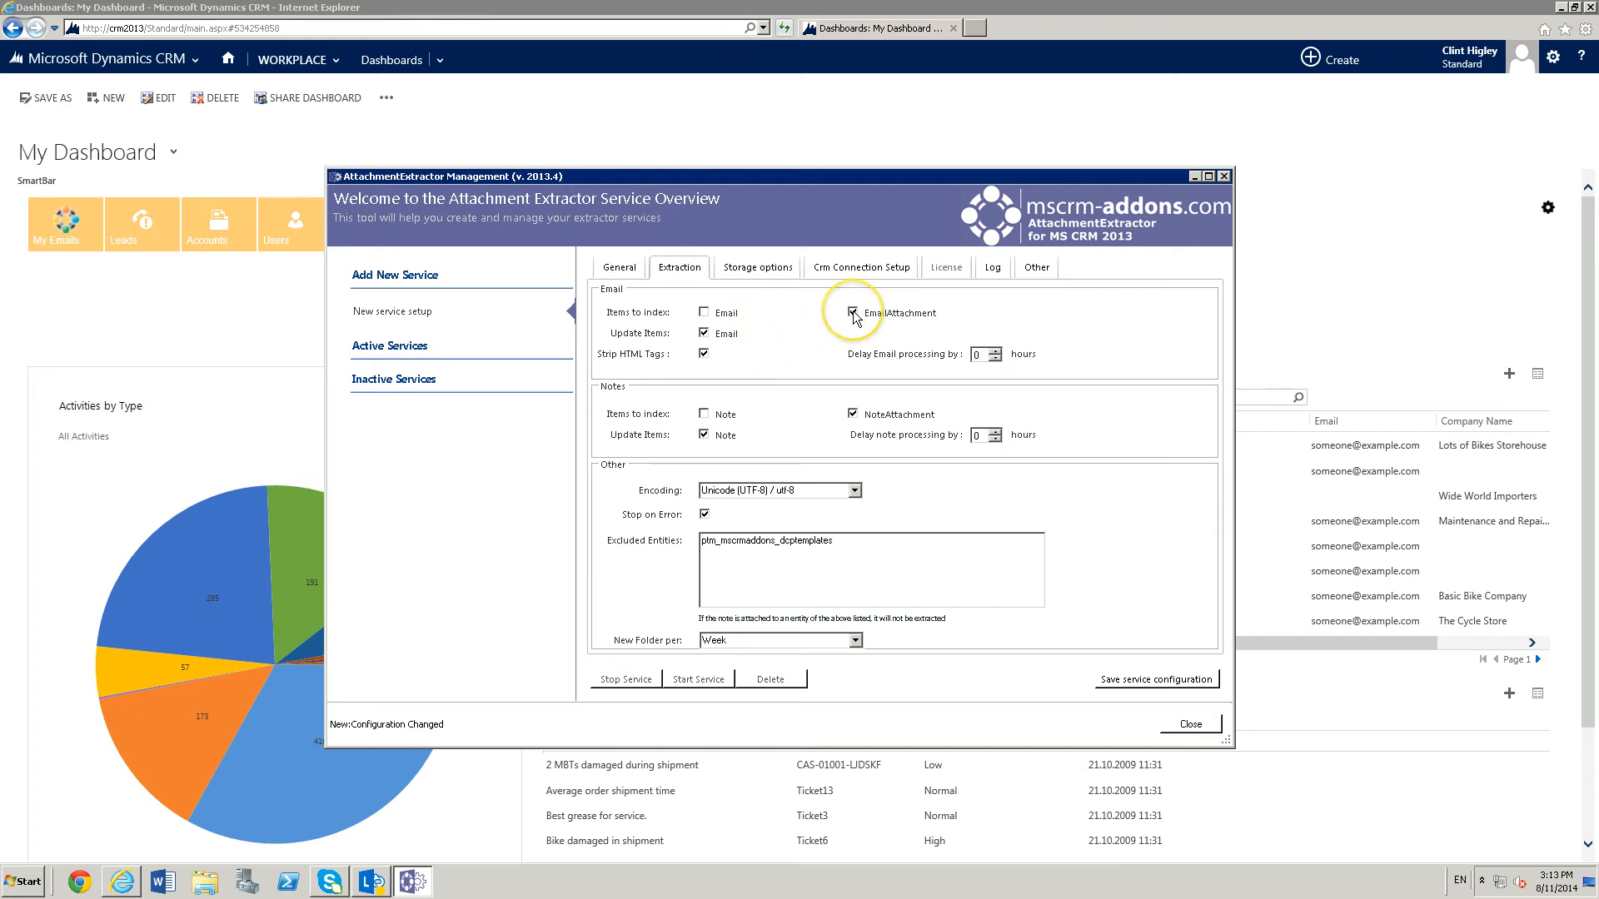
pyautogui.click(853, 414)
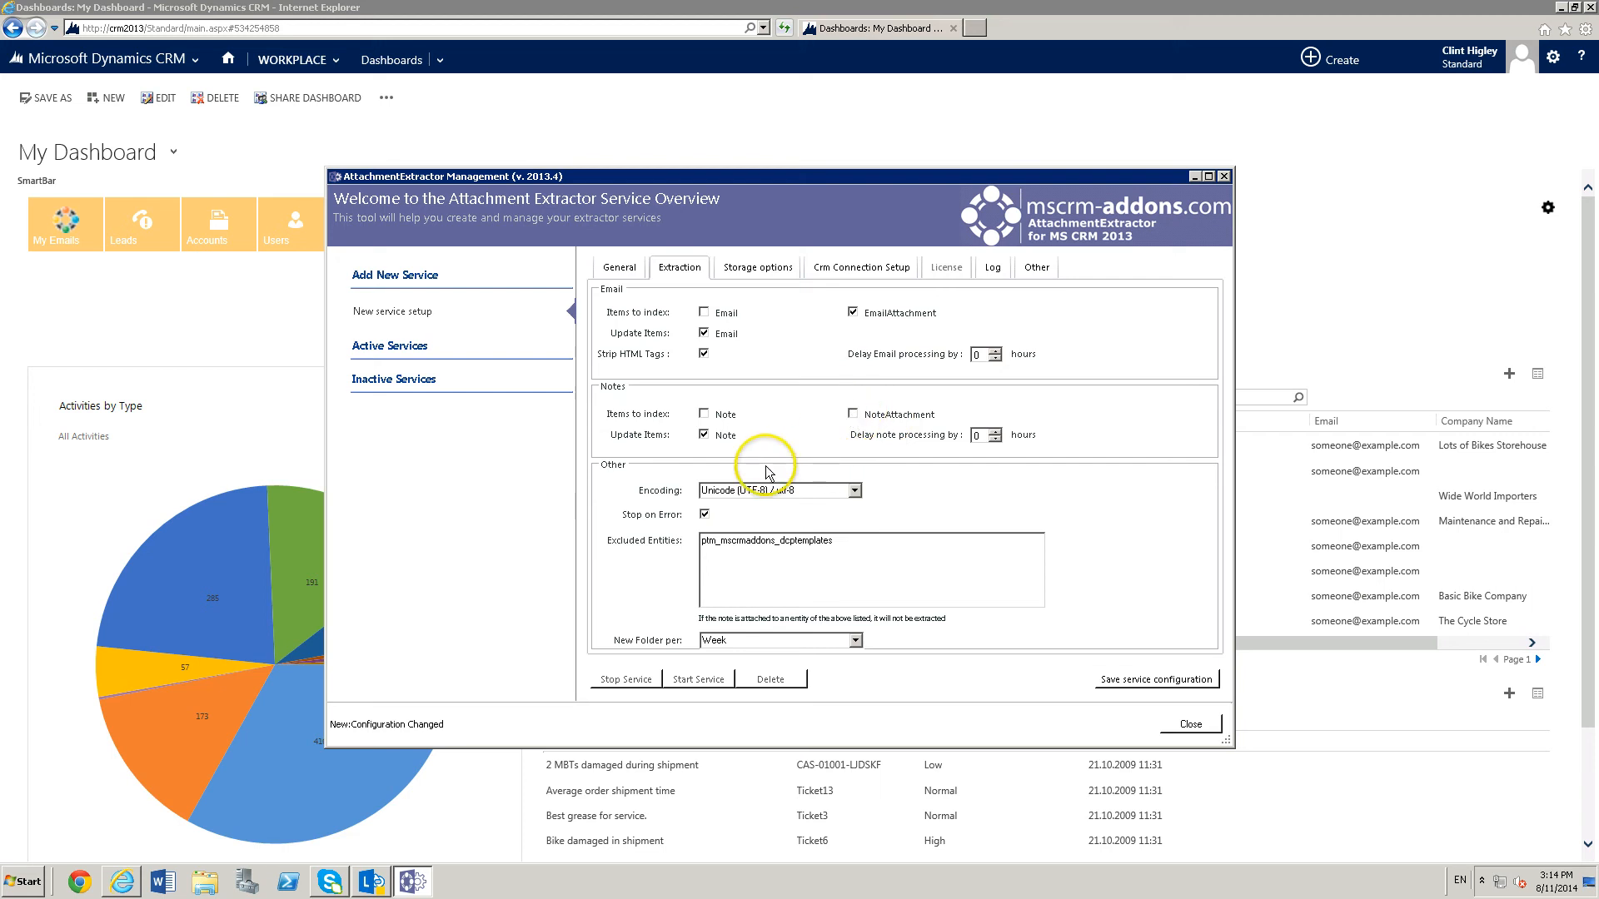
pyautogui.click(854, 414)
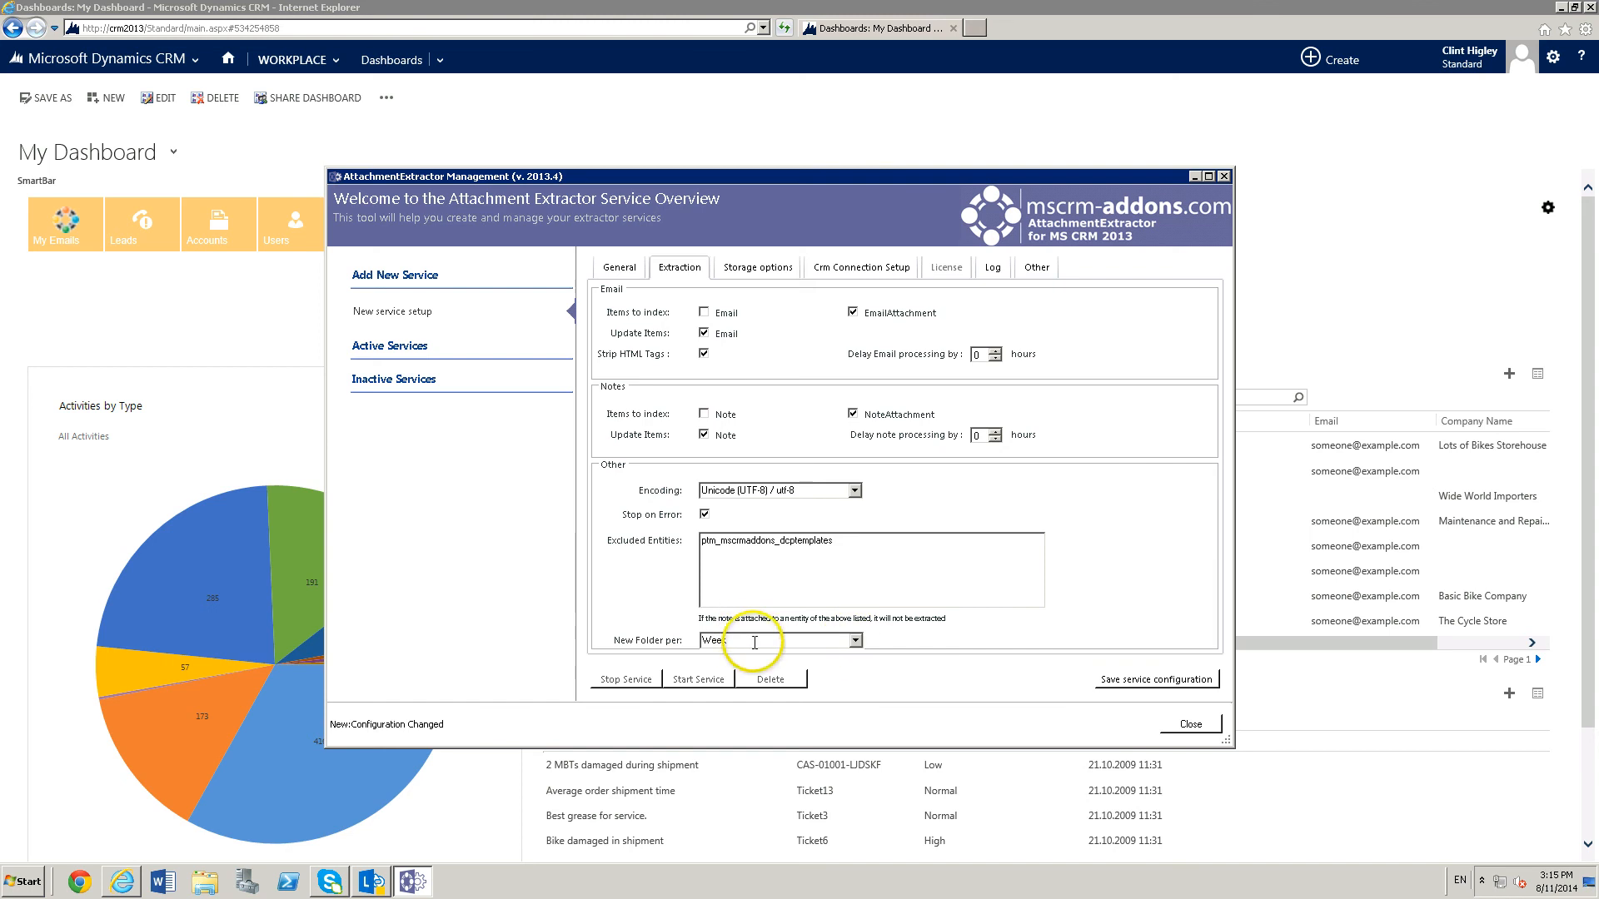
pyautogui.click(854, 640)
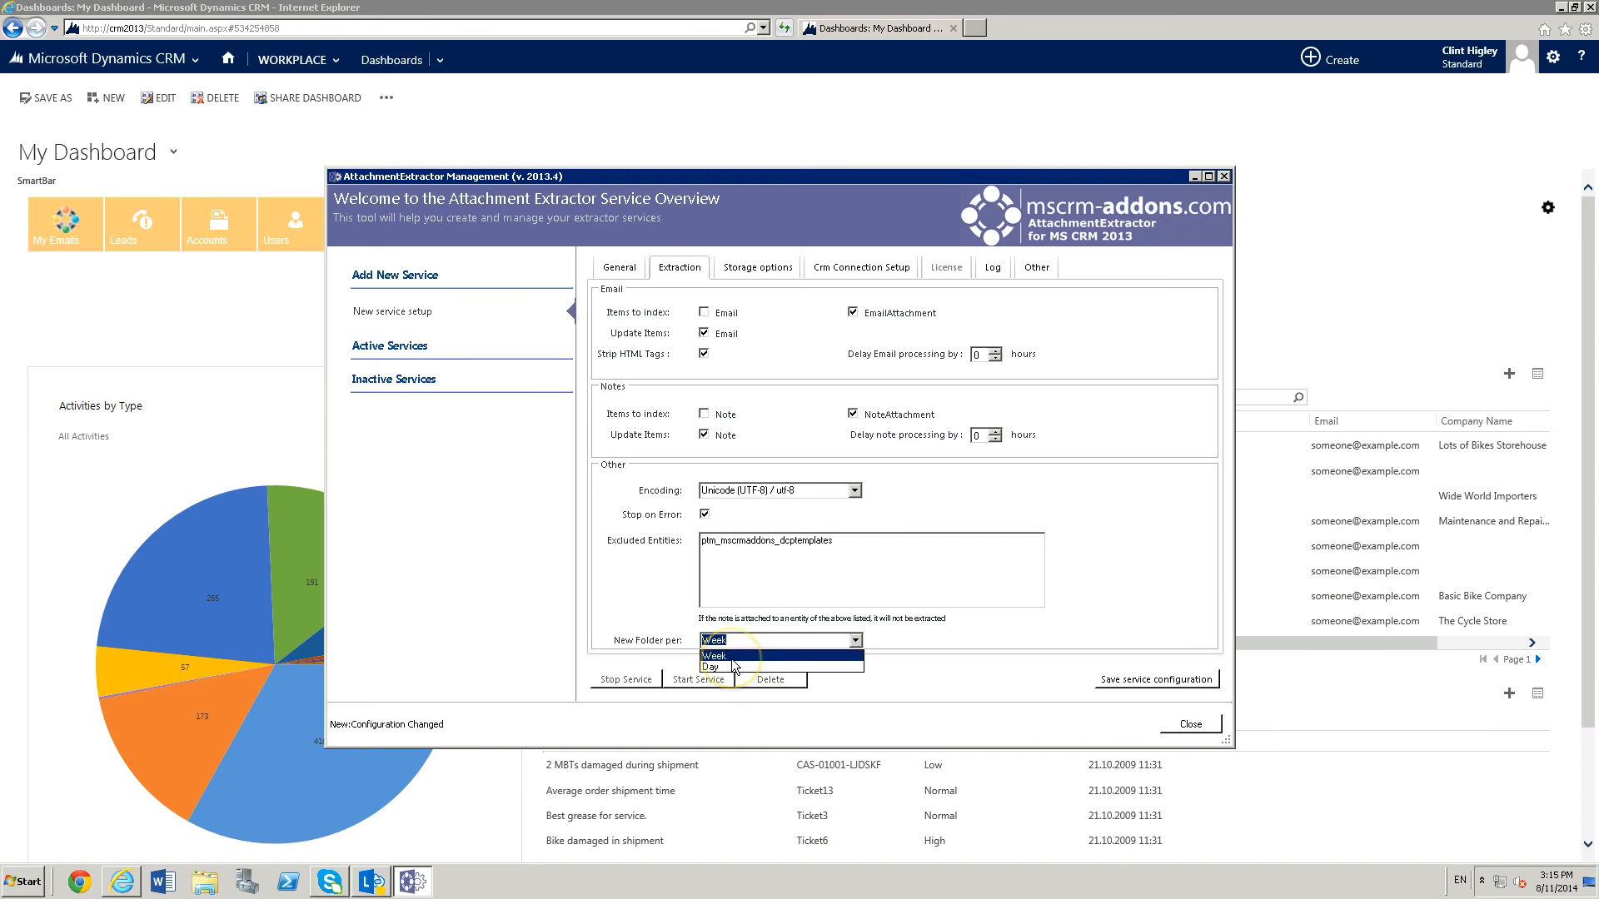
pyautogui.click(927, 636)
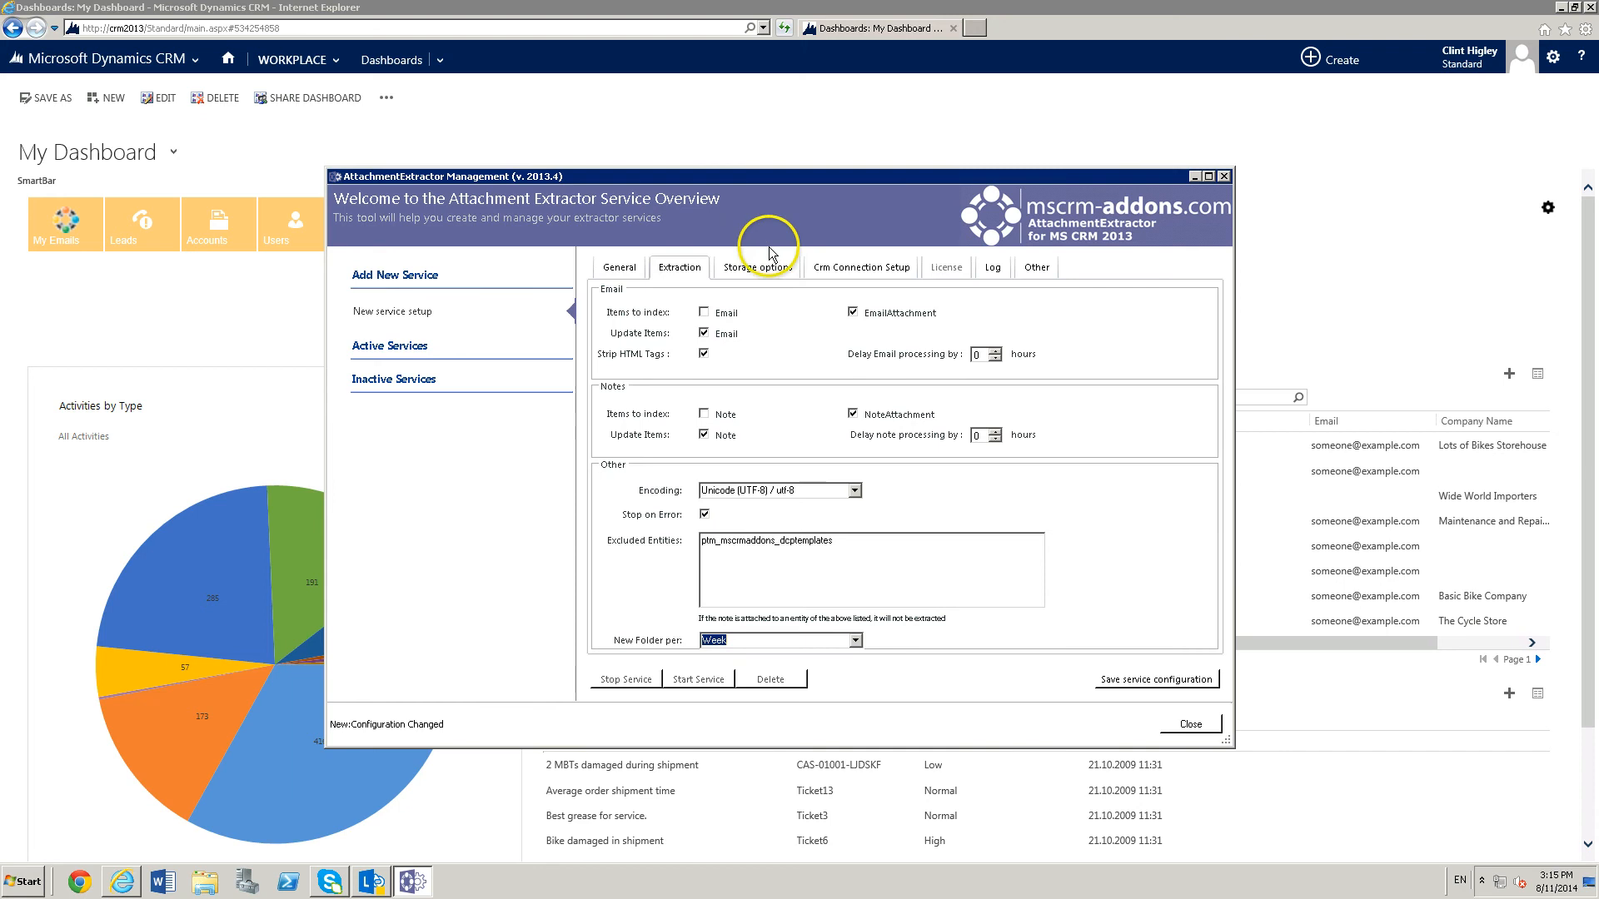
# Set the active storage option to Use Sharepoint and connect to the SharePoint server crm2013 on port 8888.
pyautogui.click(745, 269)
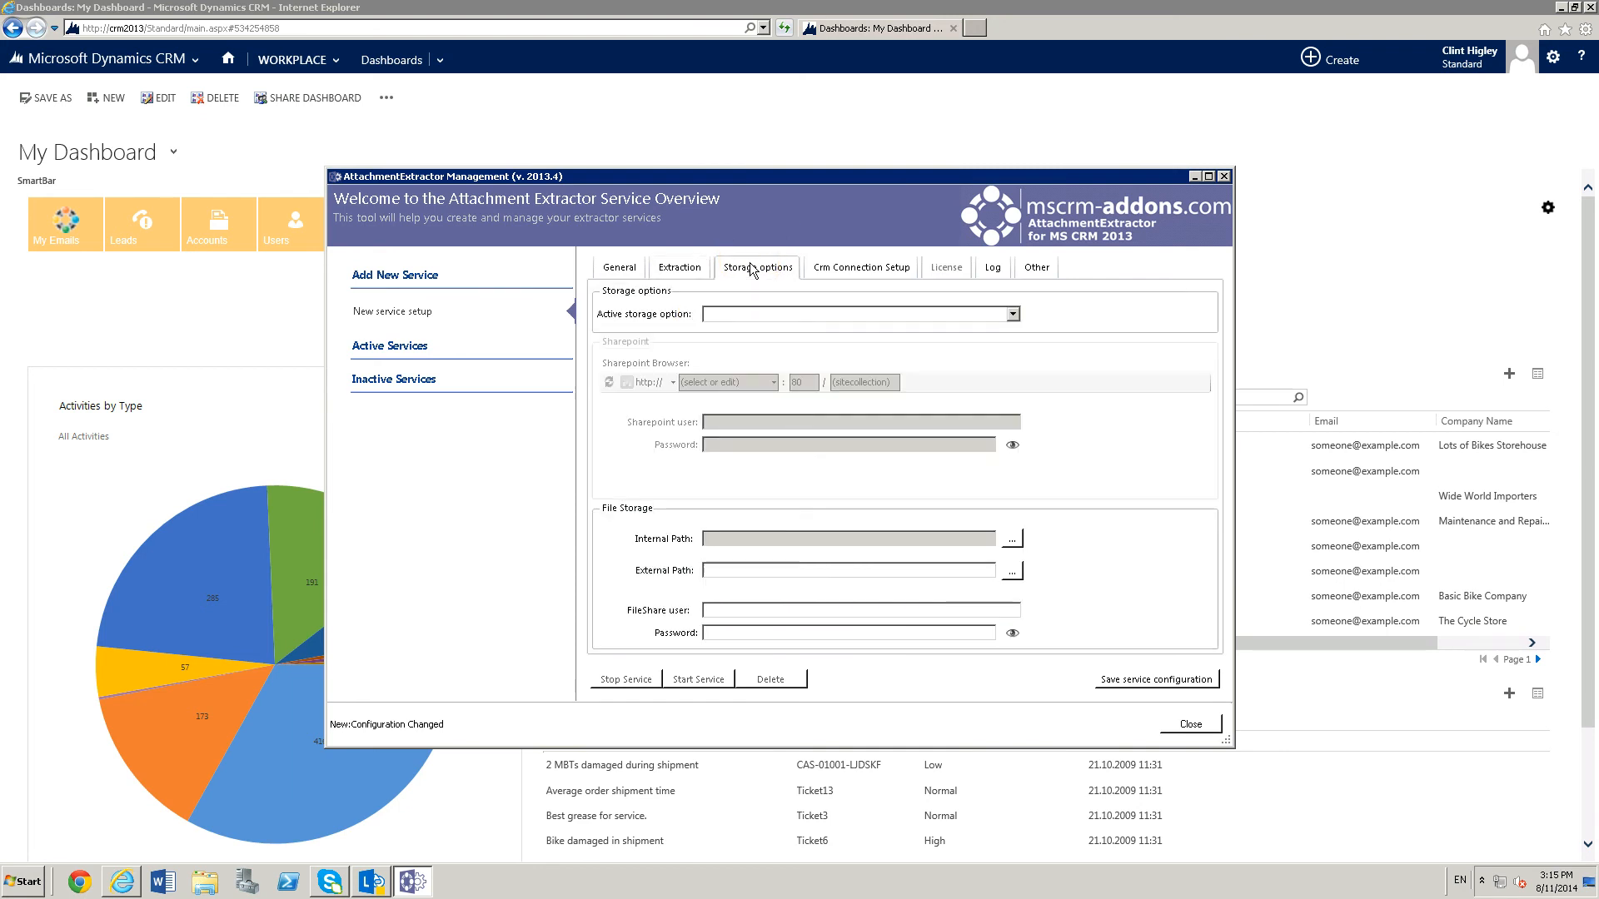
pyautogui.click(1012, 314)
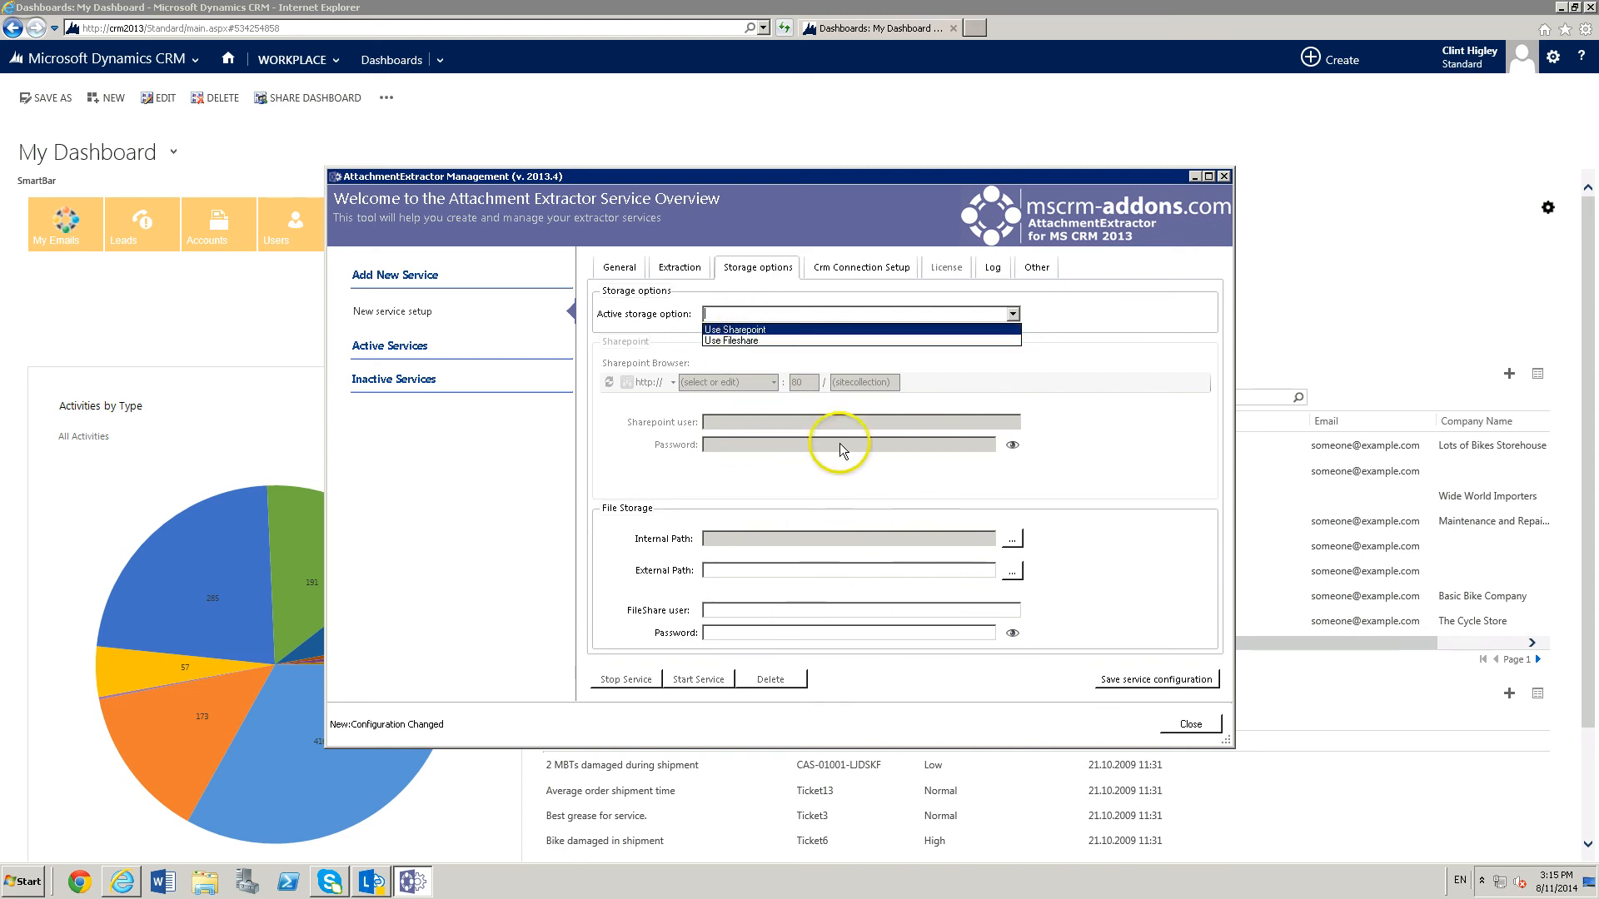
pyautogui.click(740, 331)
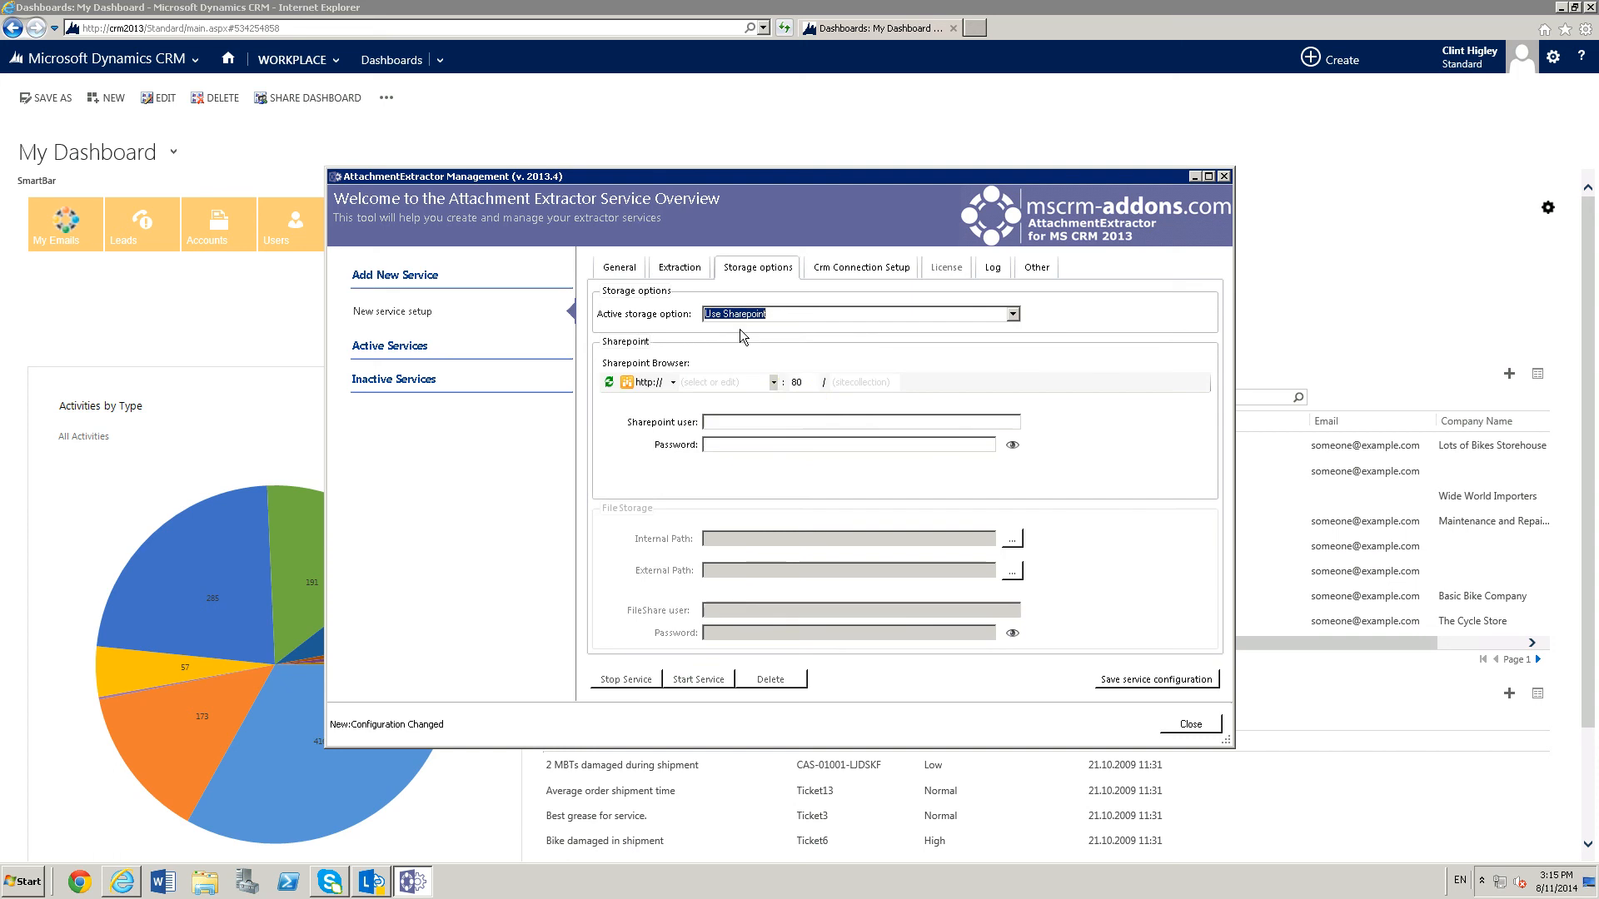
pyautogui.click(721, 383)
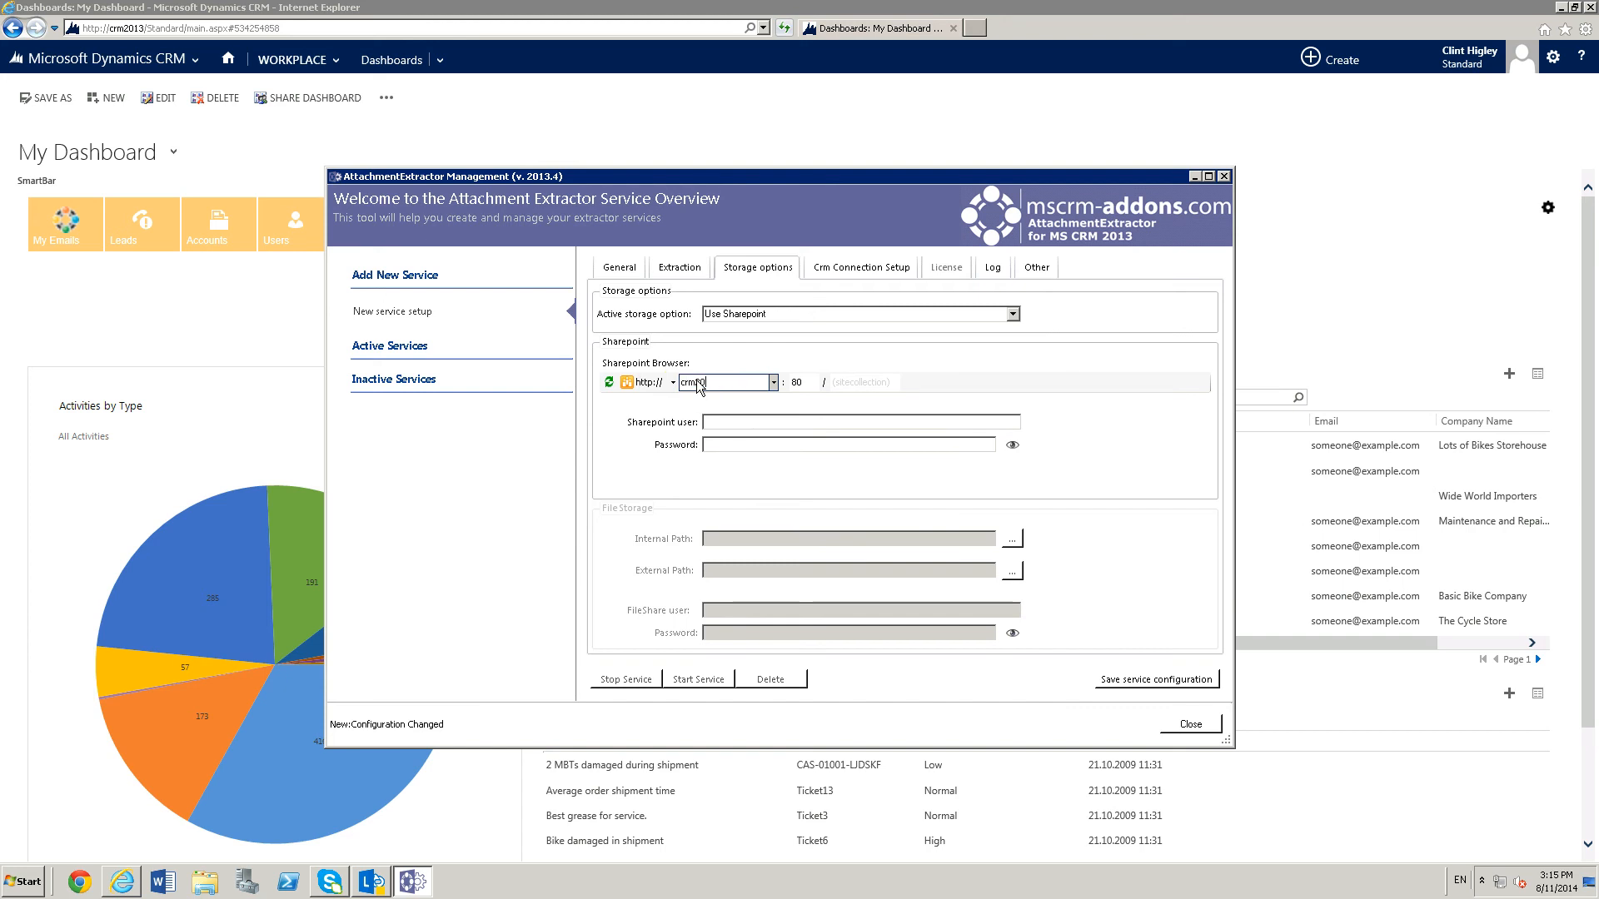
pyautogui.write('2013')
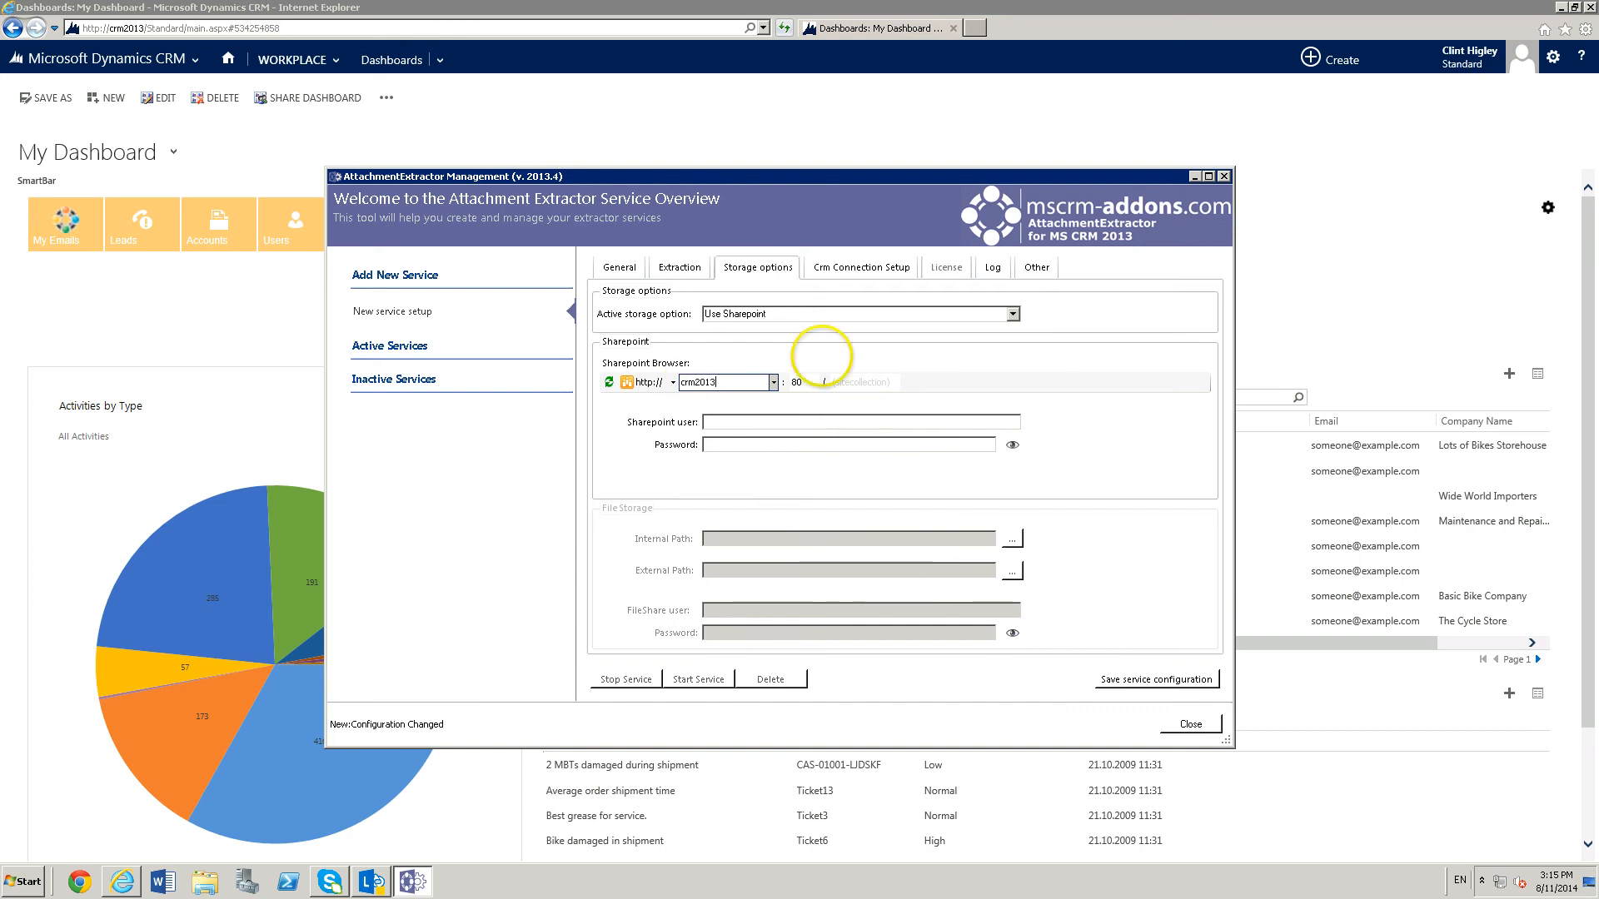
pyautogui.doubleClick(800, 382)
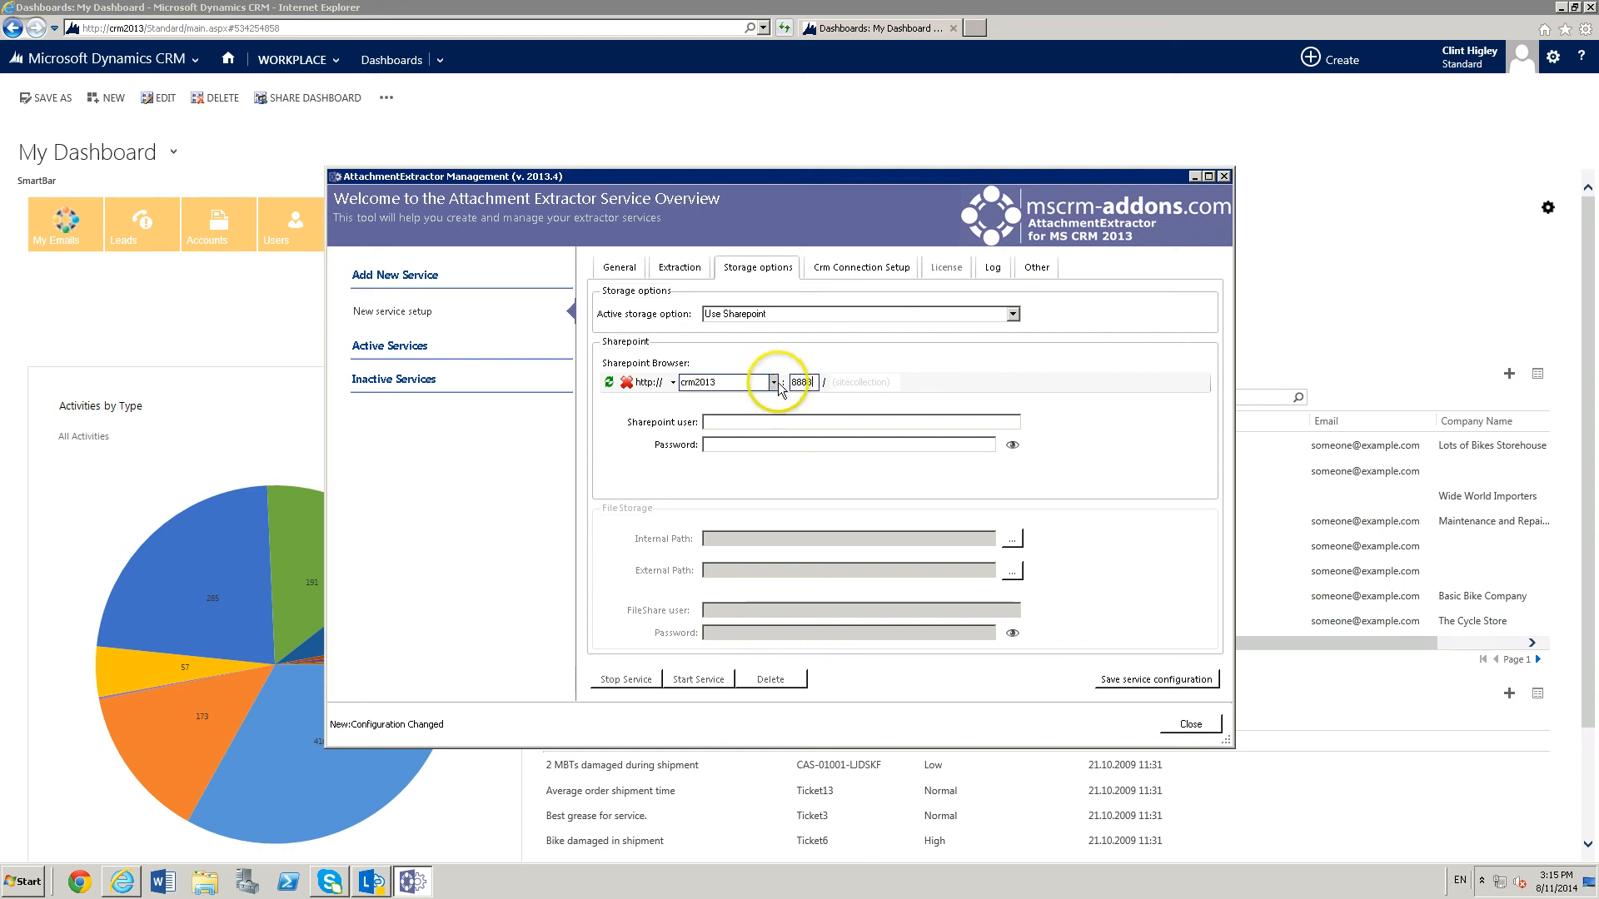
pyautogui.click(609, 382)
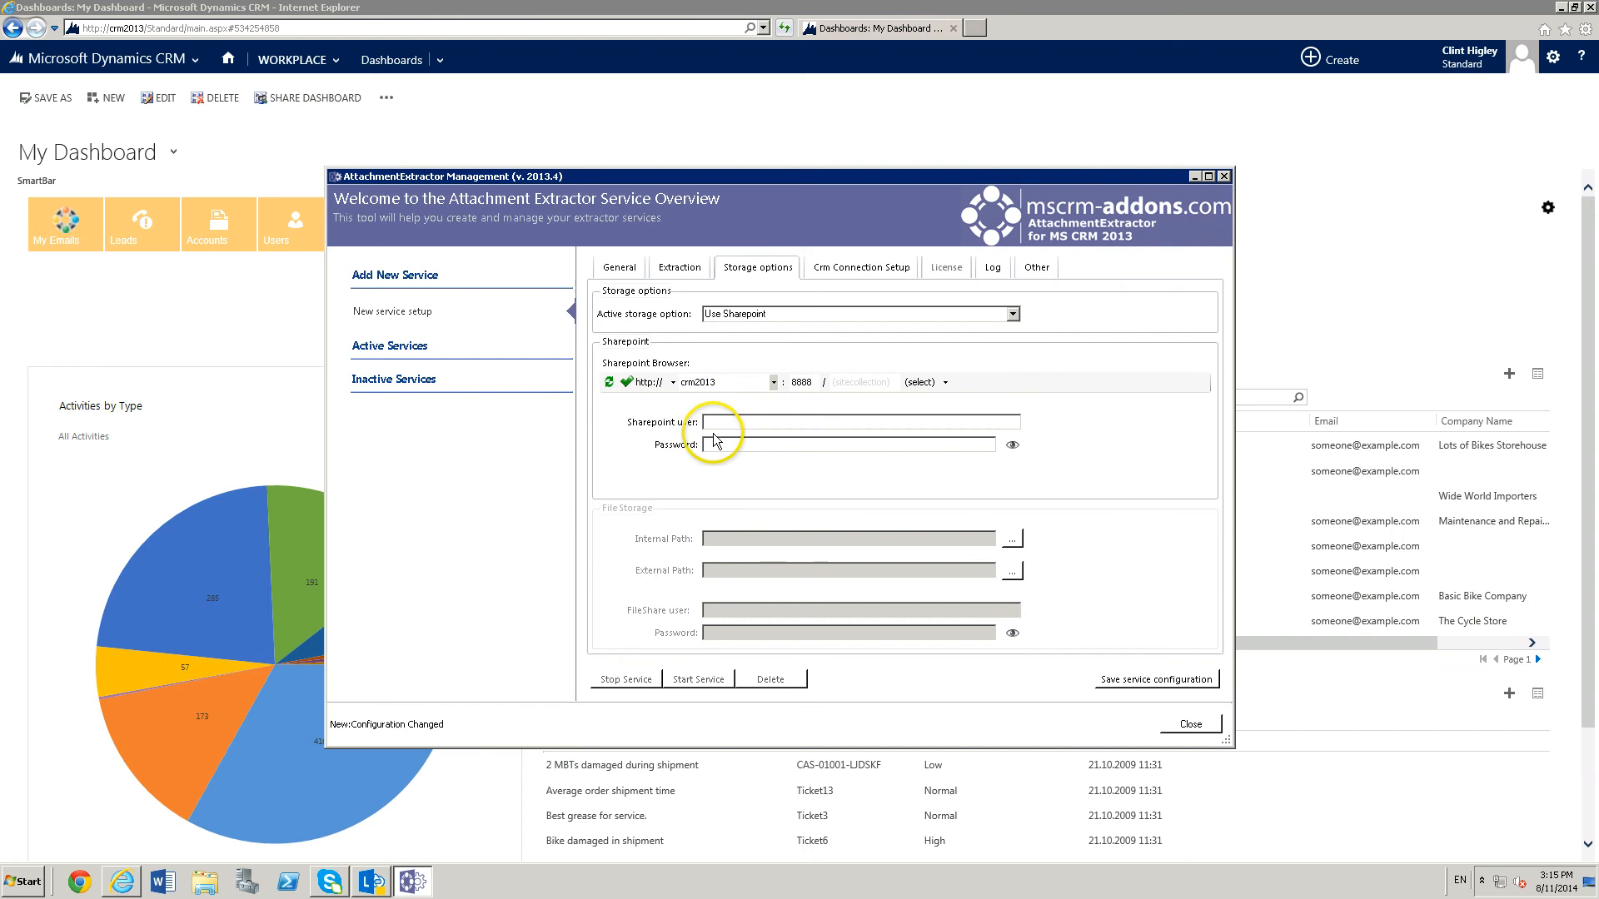
# Choose Documents as the SharePoint storage location and enter the SharePoint user name and password.
pyautogui.click(854, 388)
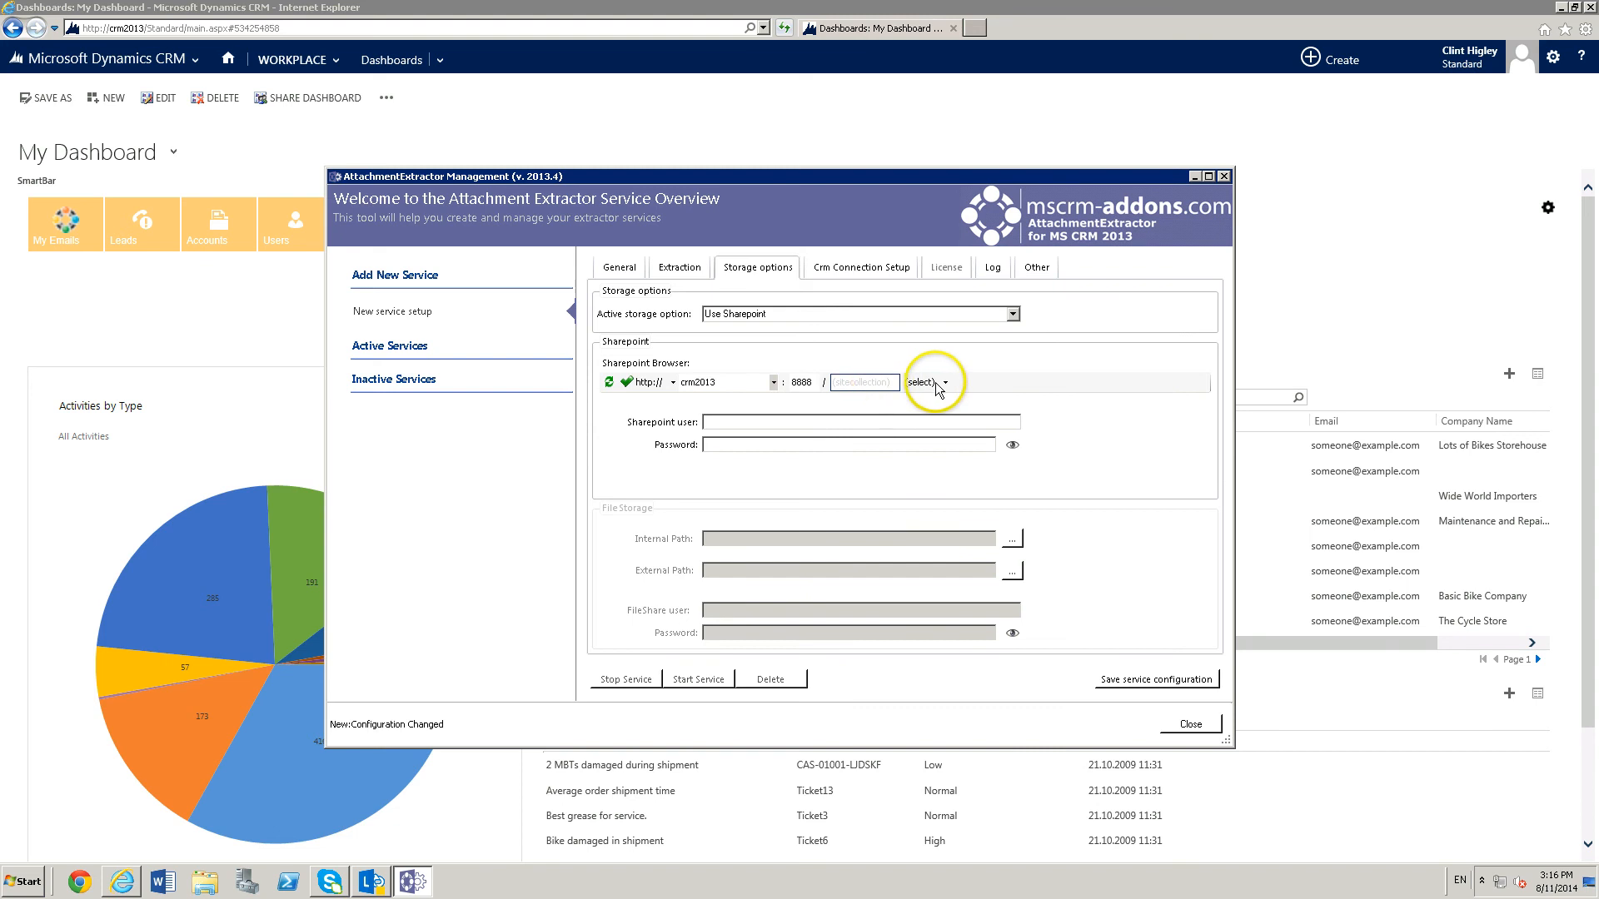
pyautogui.click(926, 382)
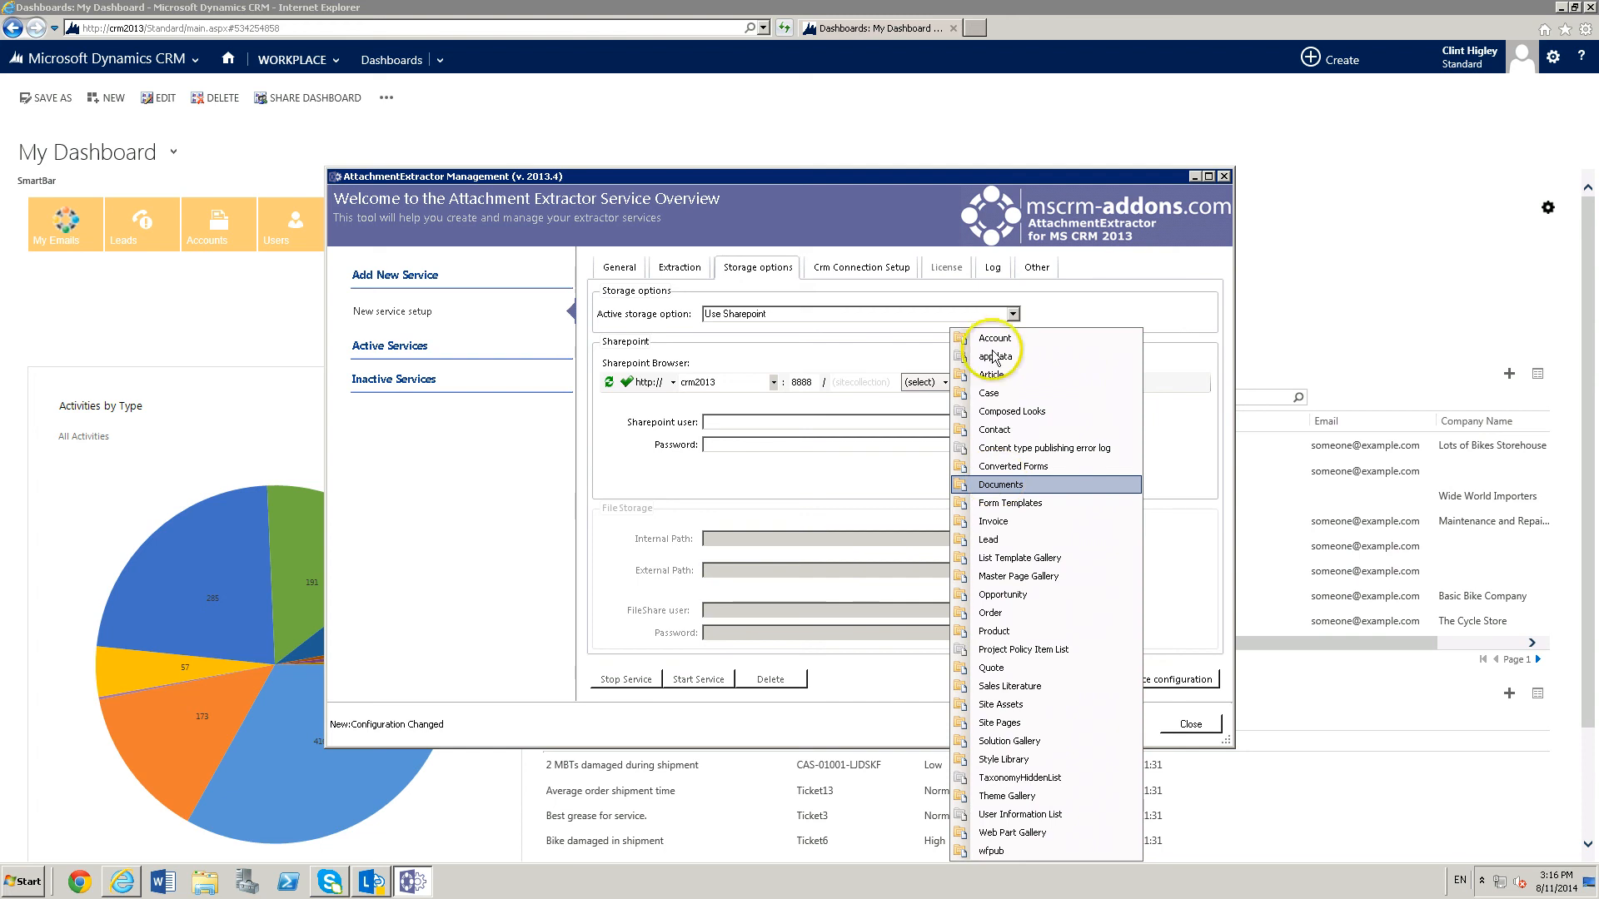
pyautogui.click(1004, 491)
pyautogui.click(1001, 487)
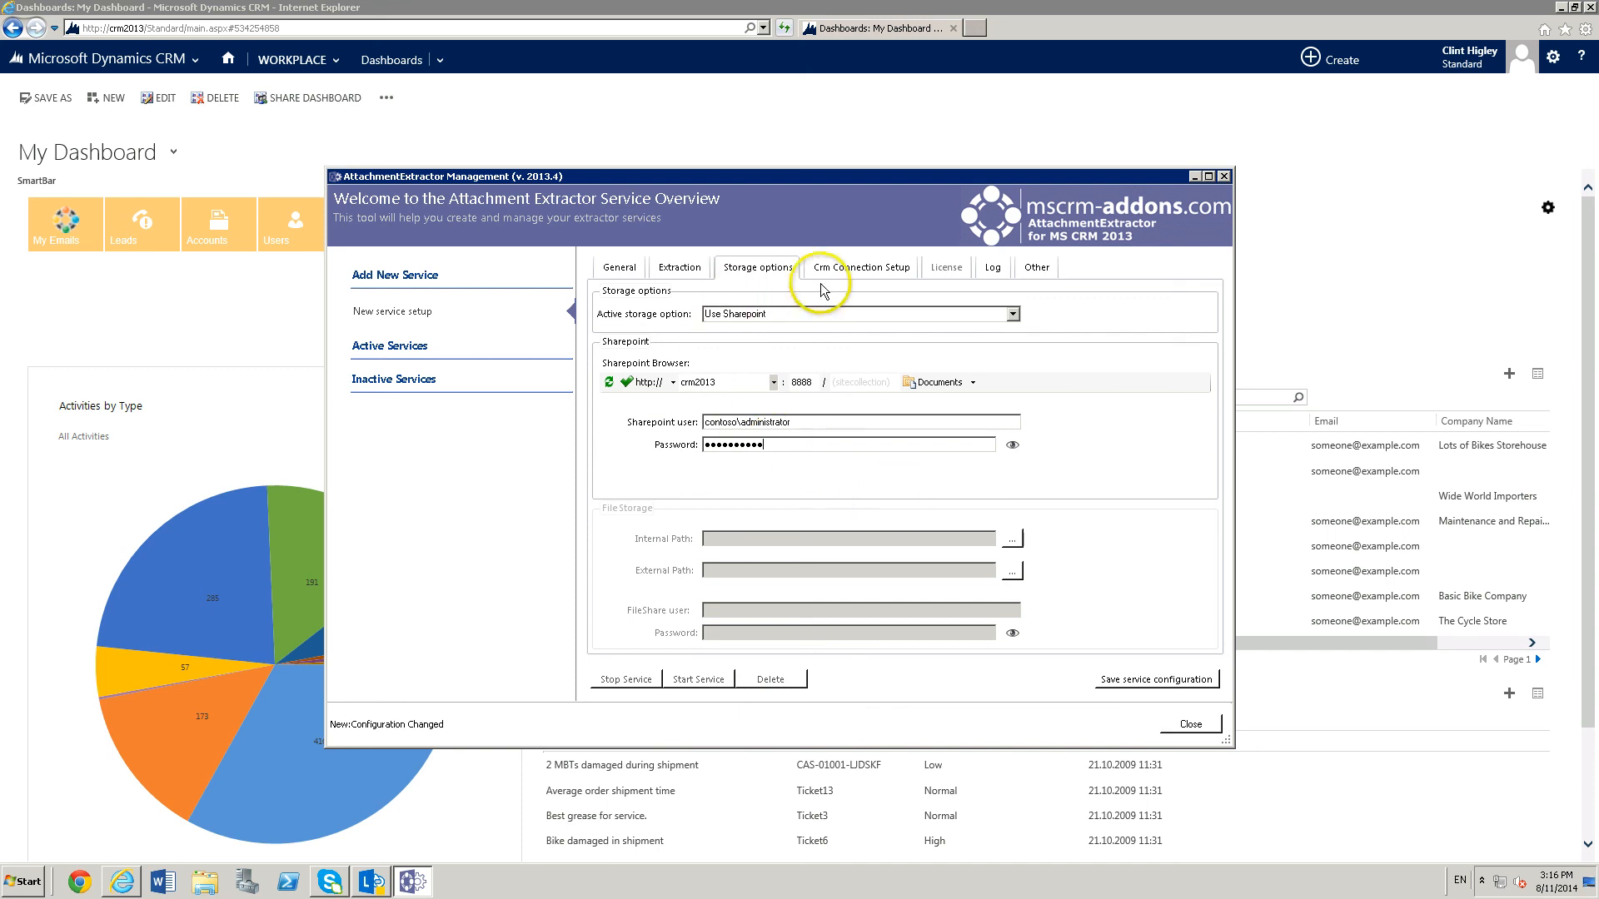
# Connect the service to the Standard organization on the Standard (onPremise) CRM server crm2013 using default credentials.
pyautogui.click(867, 272)
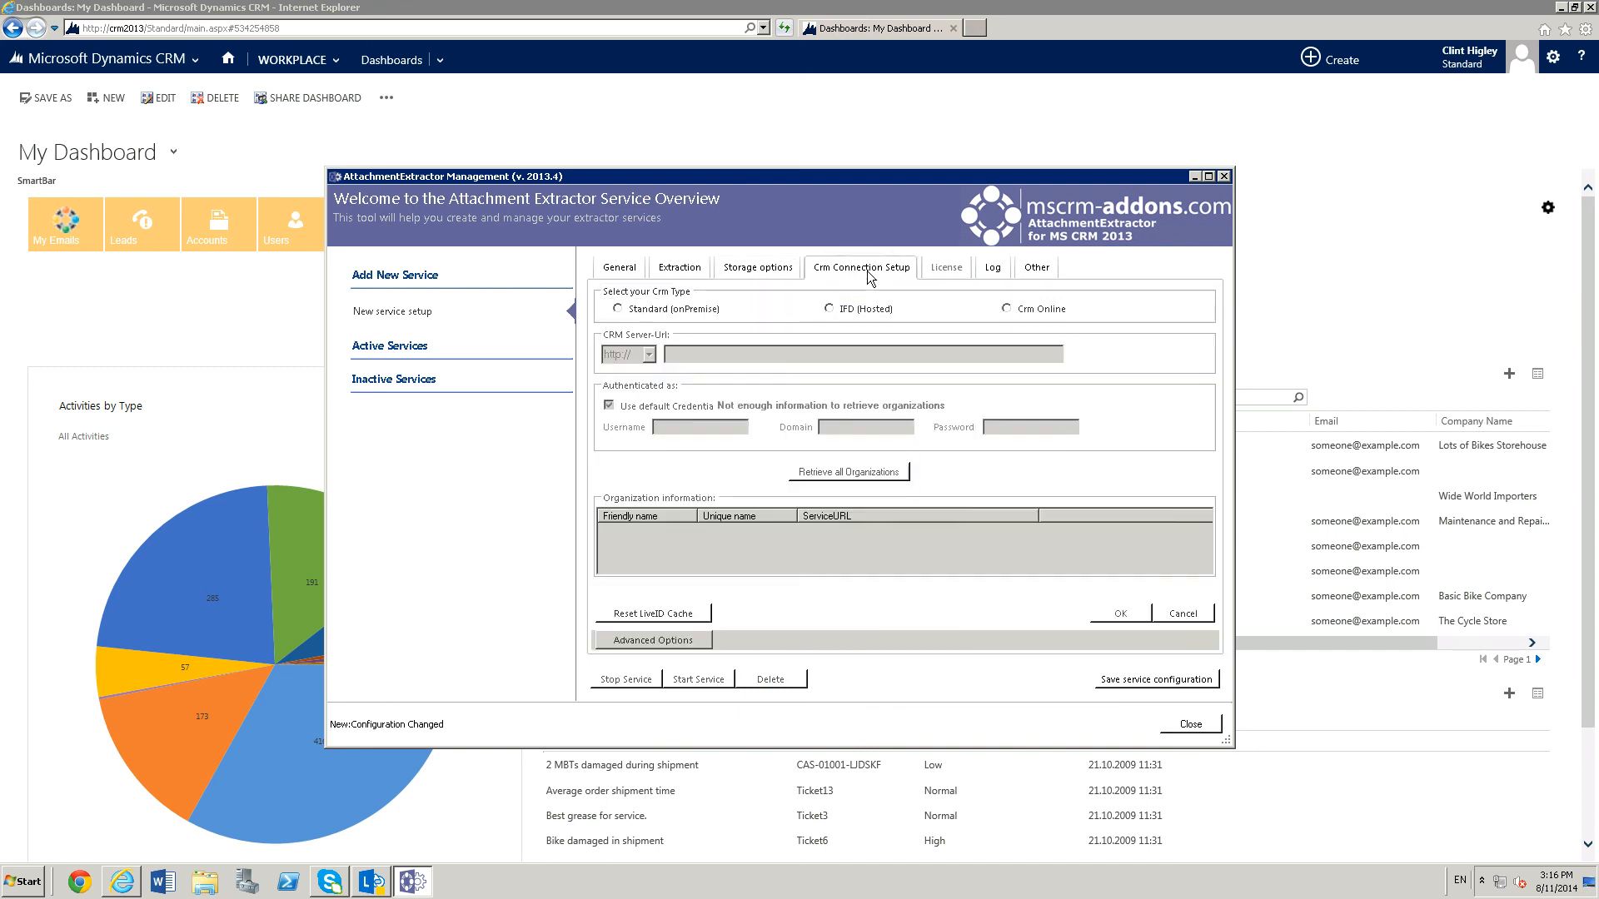
pyautogui.click(618, 310)
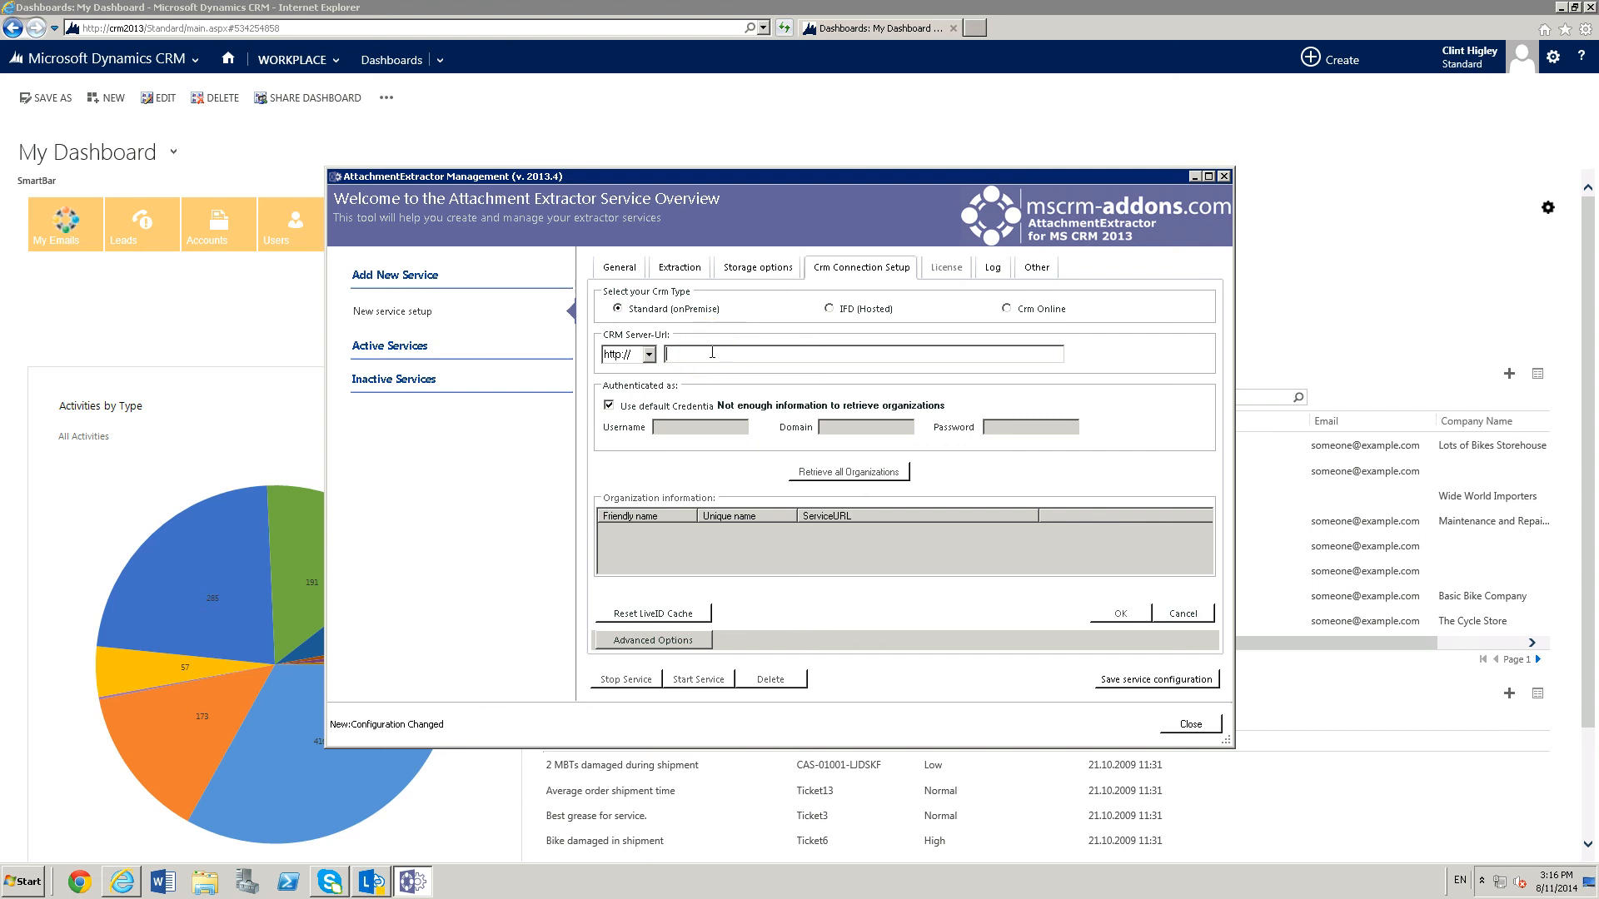
pyautogui.write('crm2013')
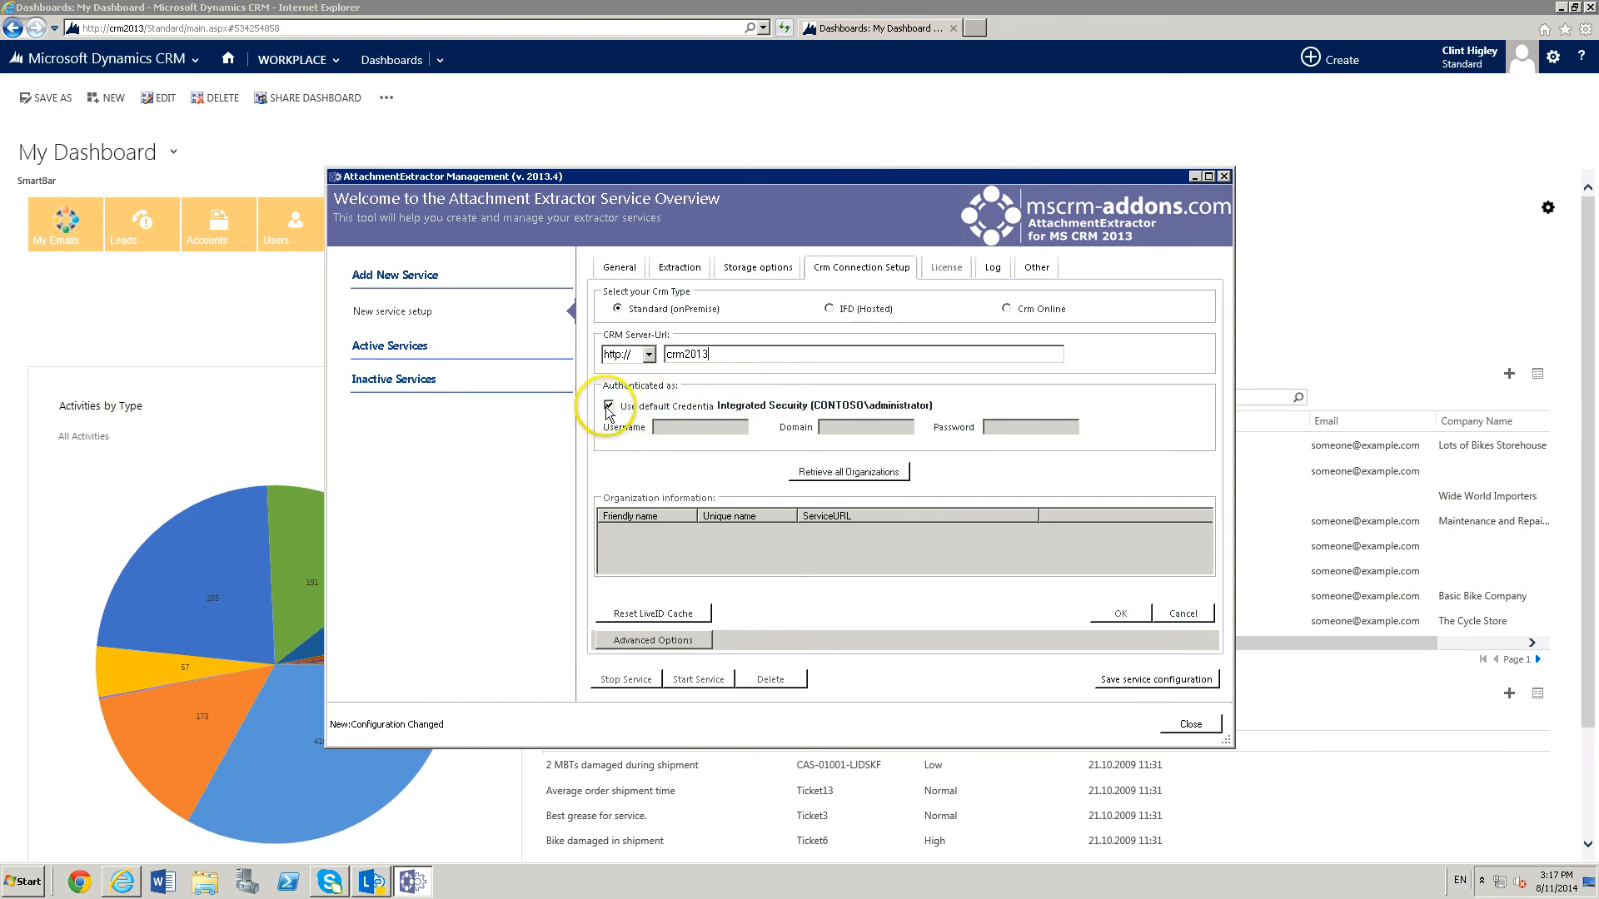
pyautogui.click(856, 475)
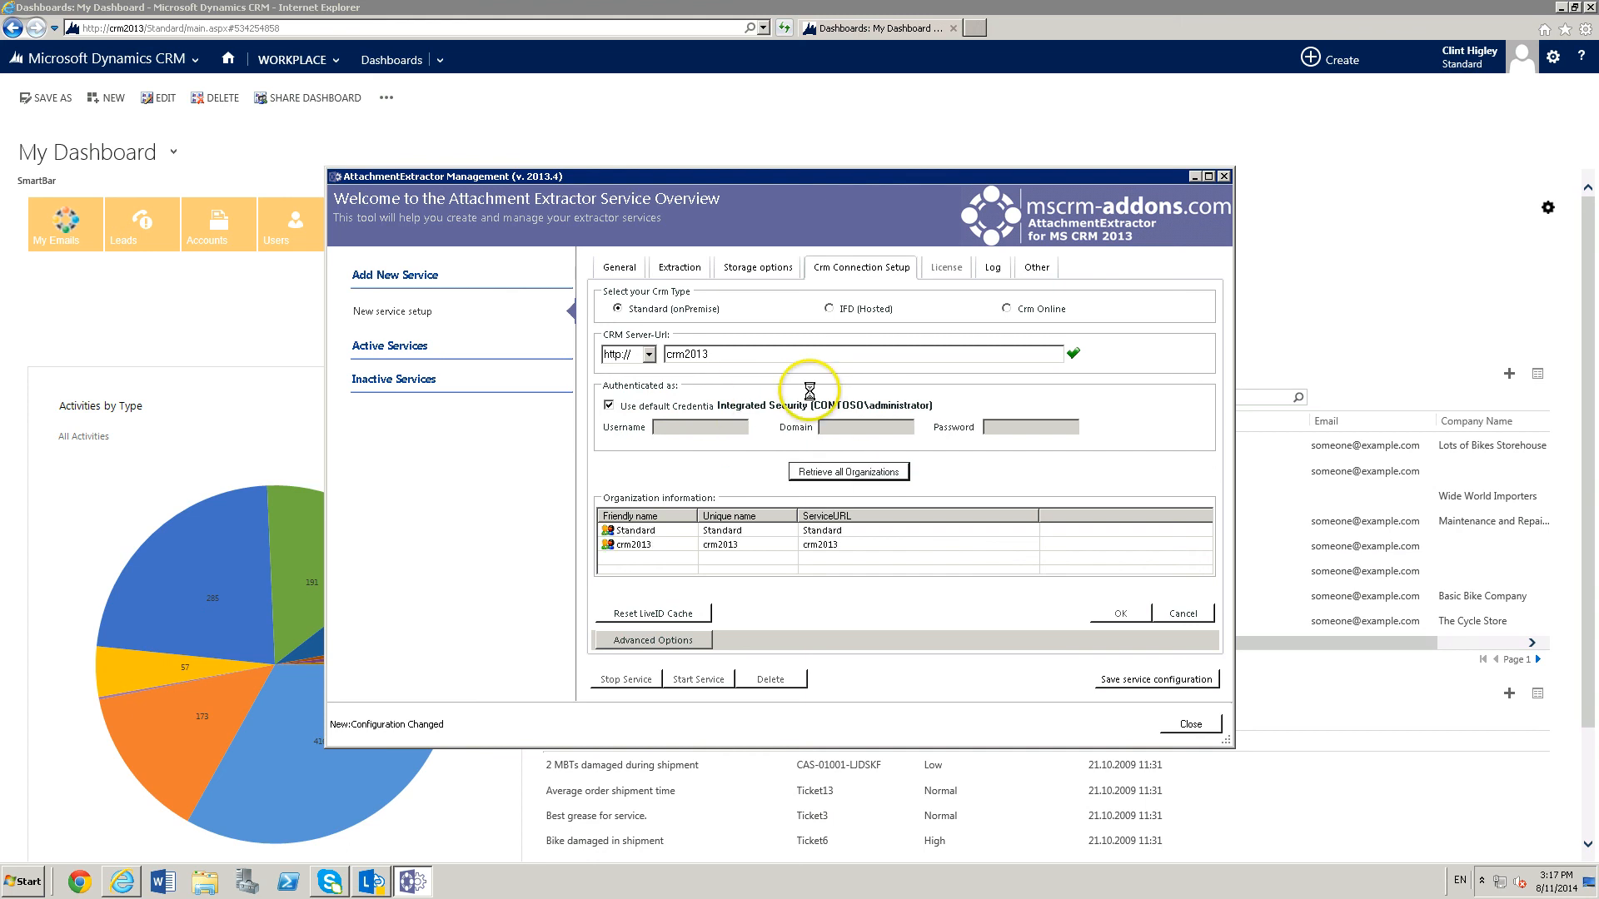
pyautogui.click(632, 531)
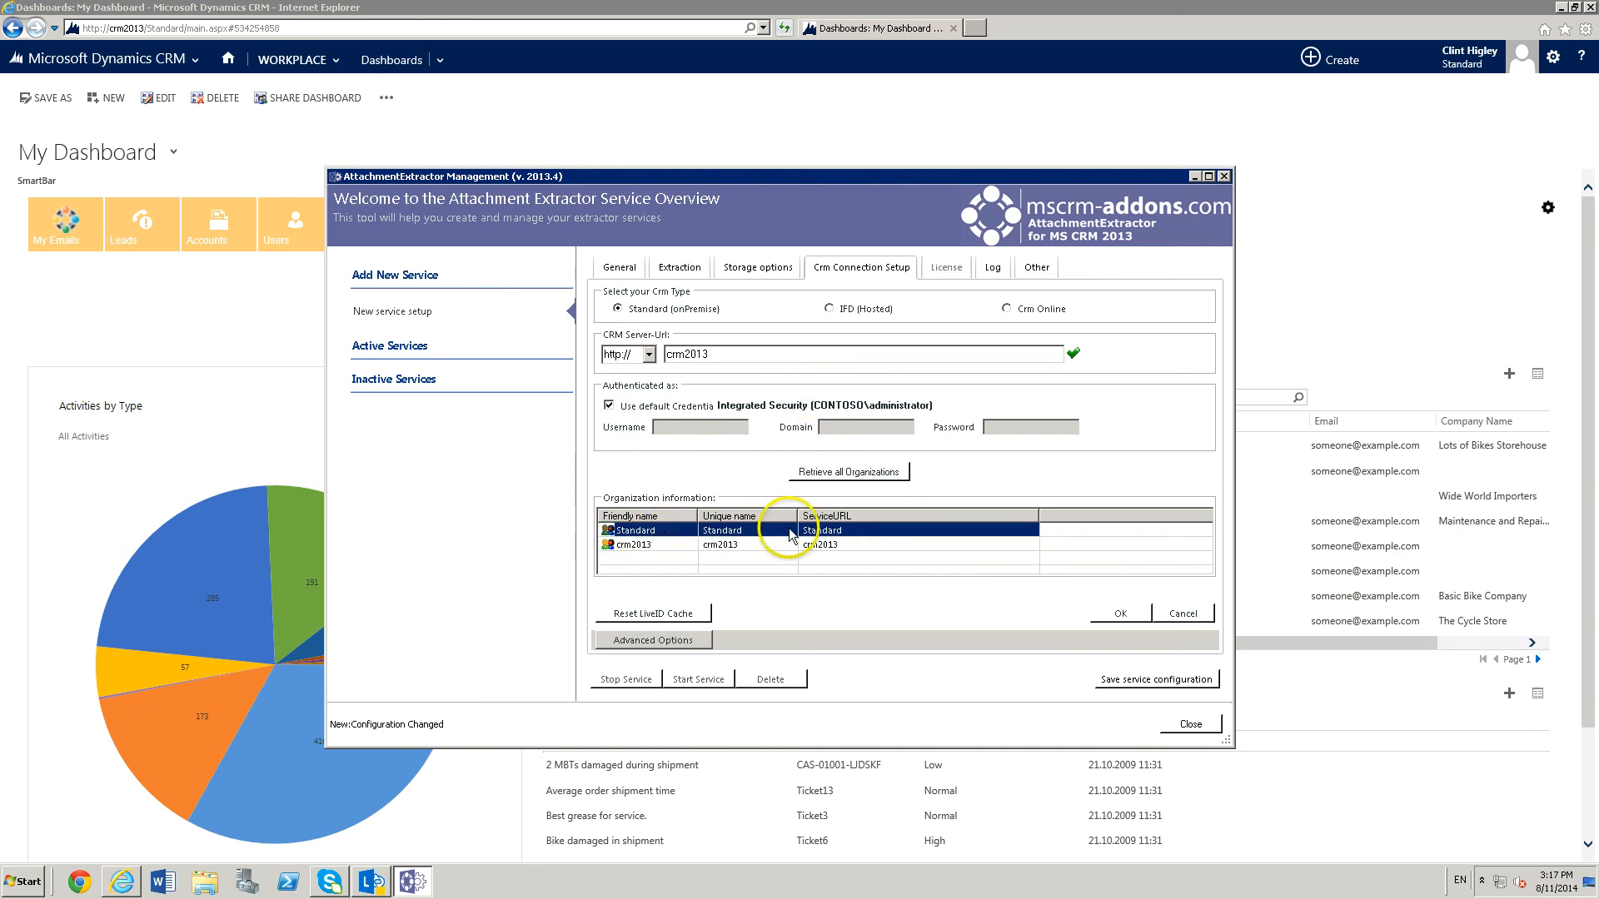
pyautogui.click(1120, 614)
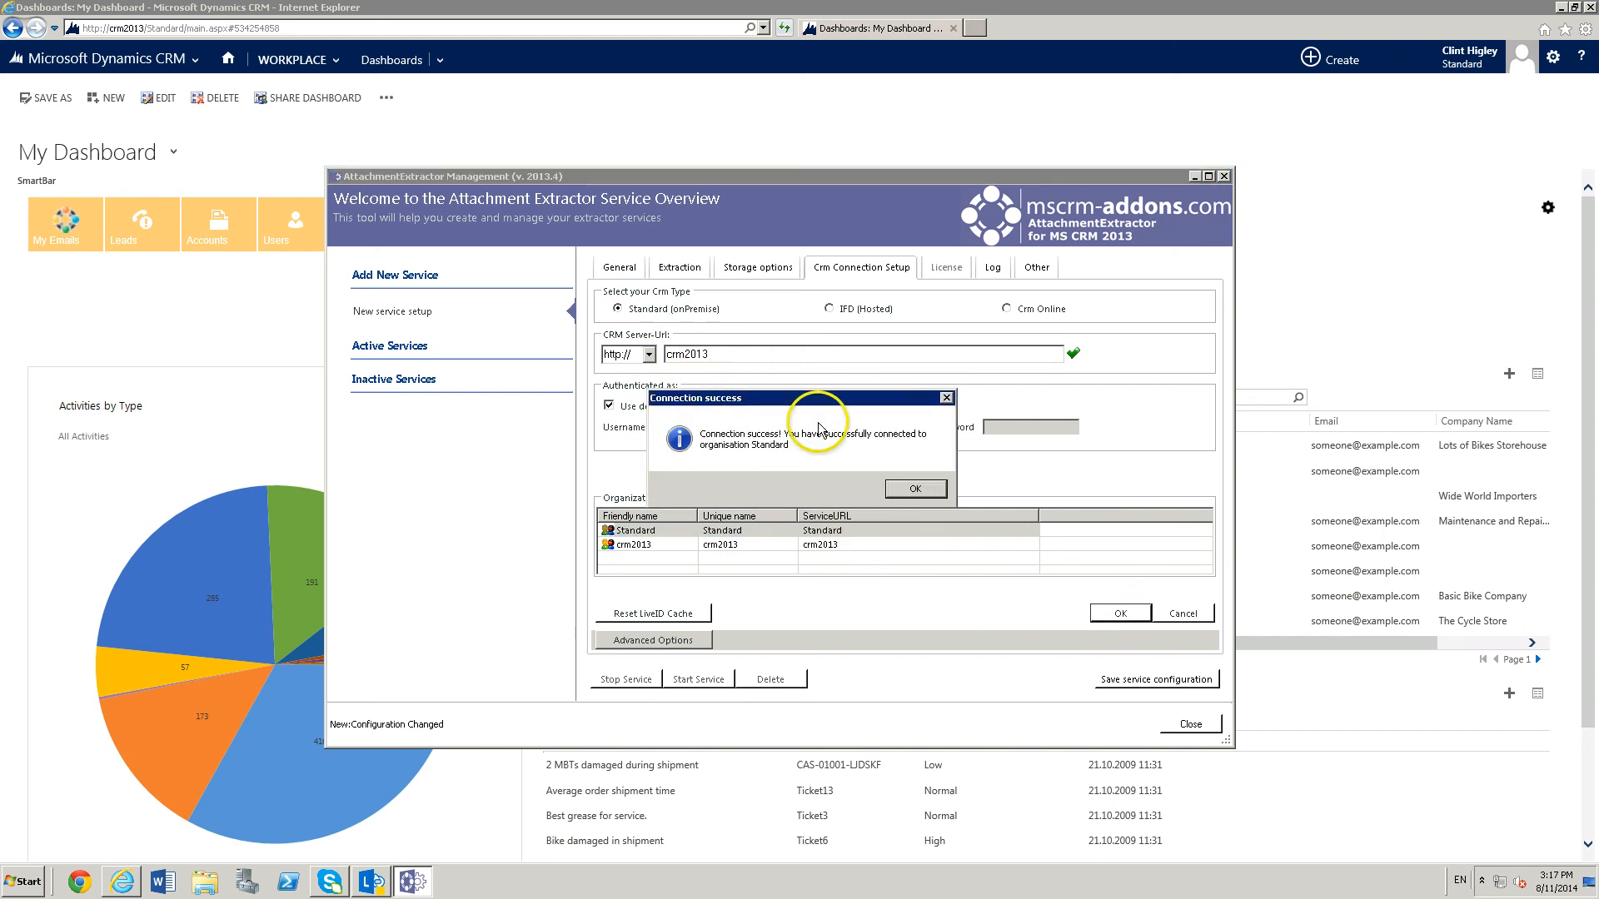
pyautogui.click(913, 491)
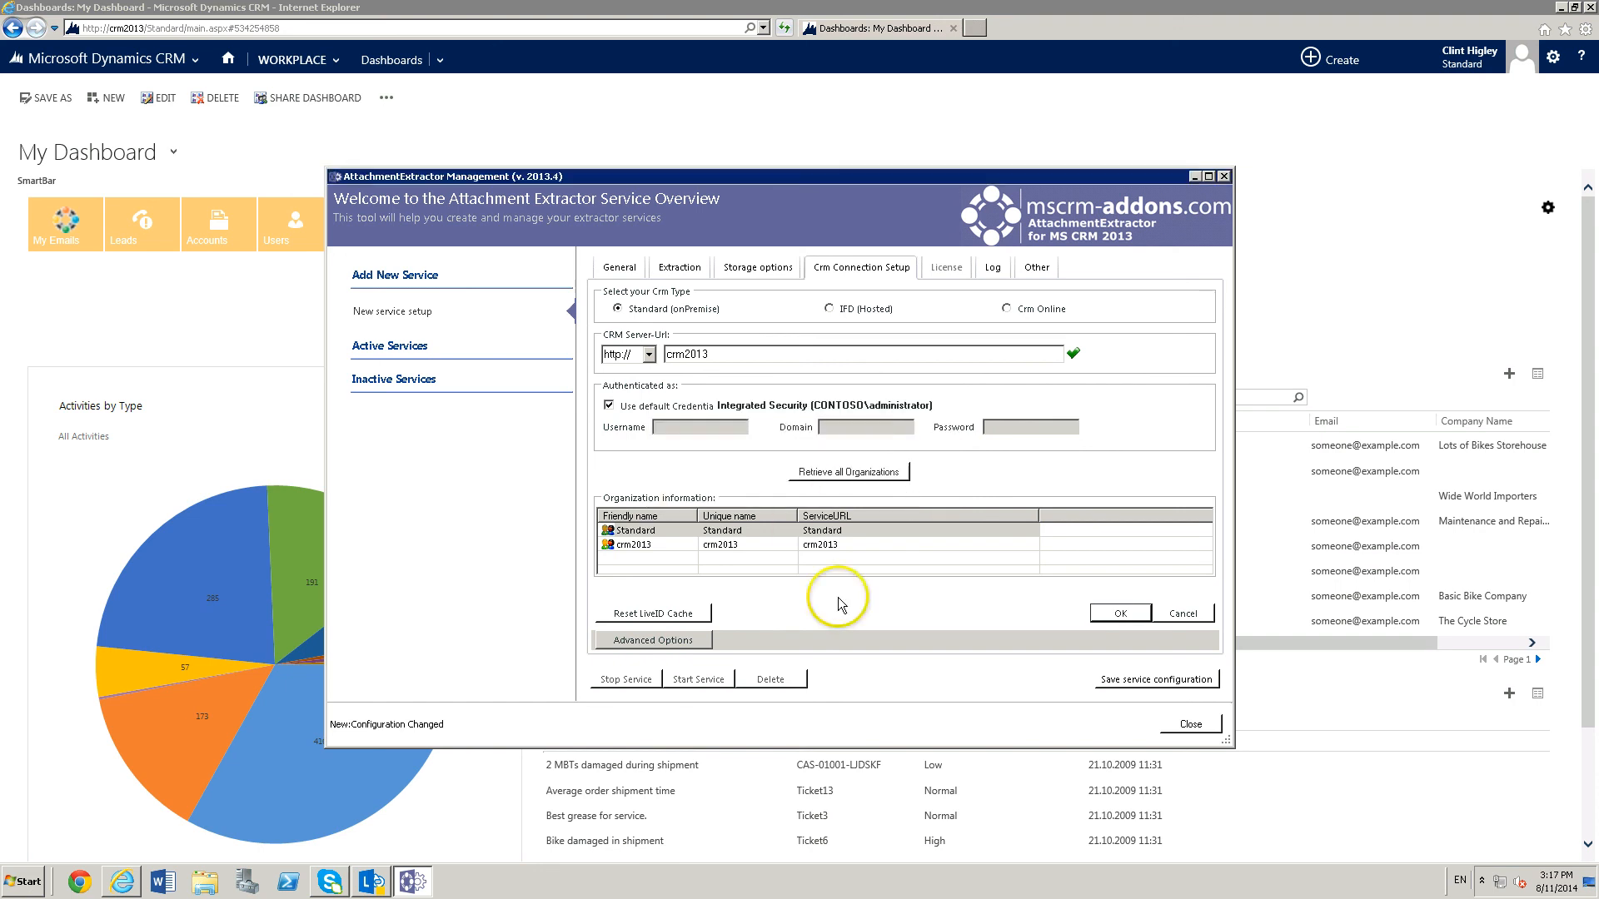
# Save the service configuration, accepting the weekly folder structure and acknowledging the integrated security notice.
pyautogui.click(1155, 681)
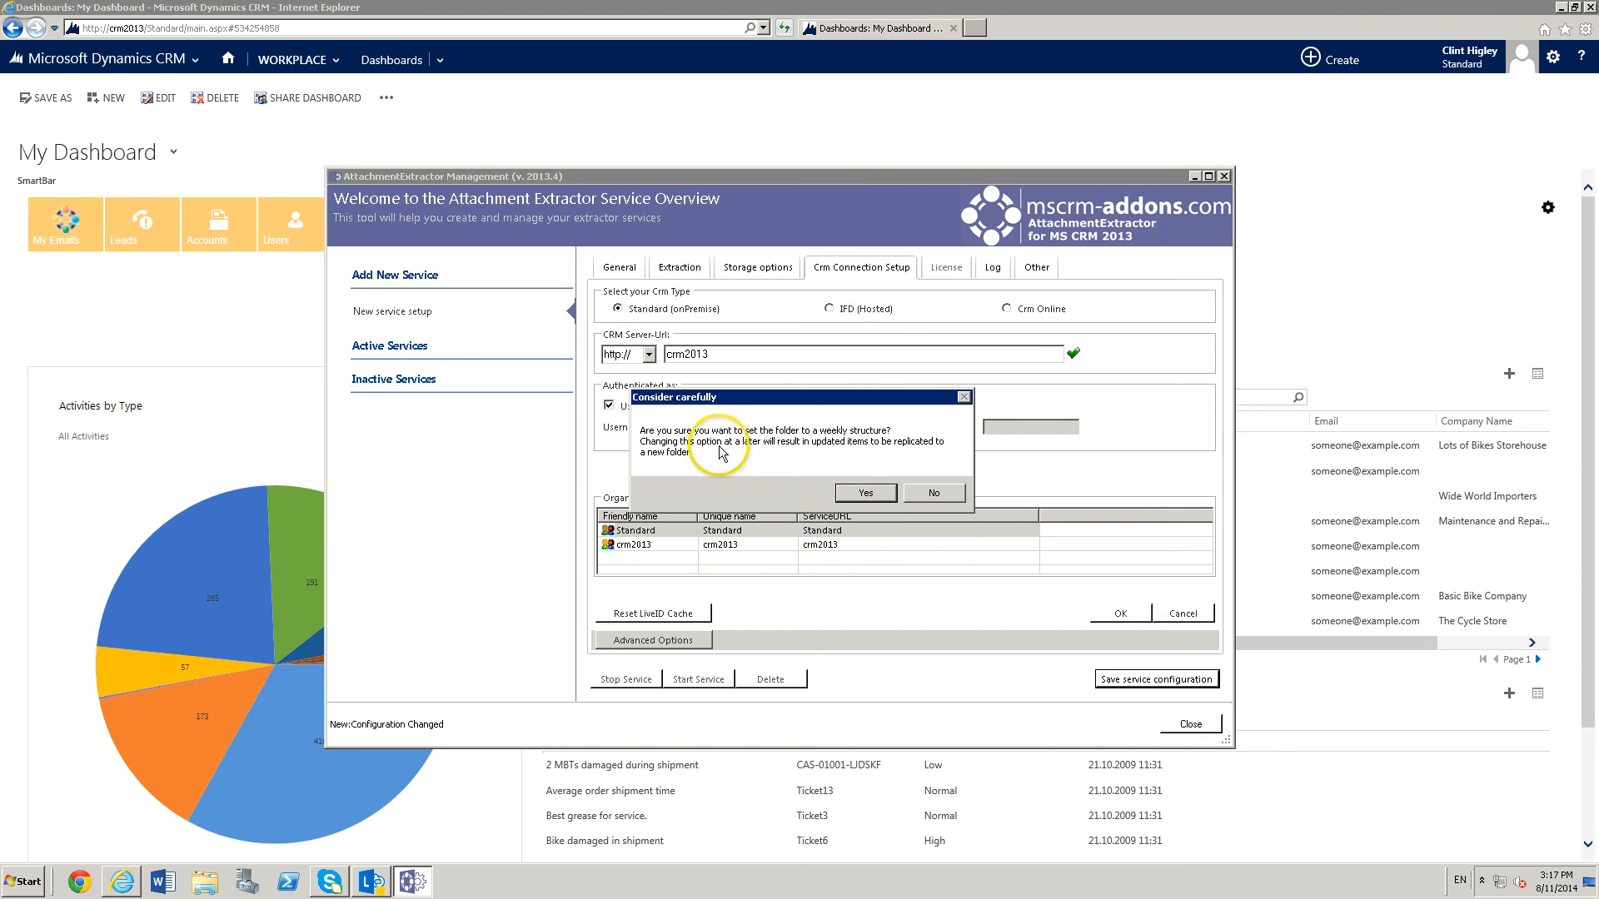
pyautogui.click(863, 497)
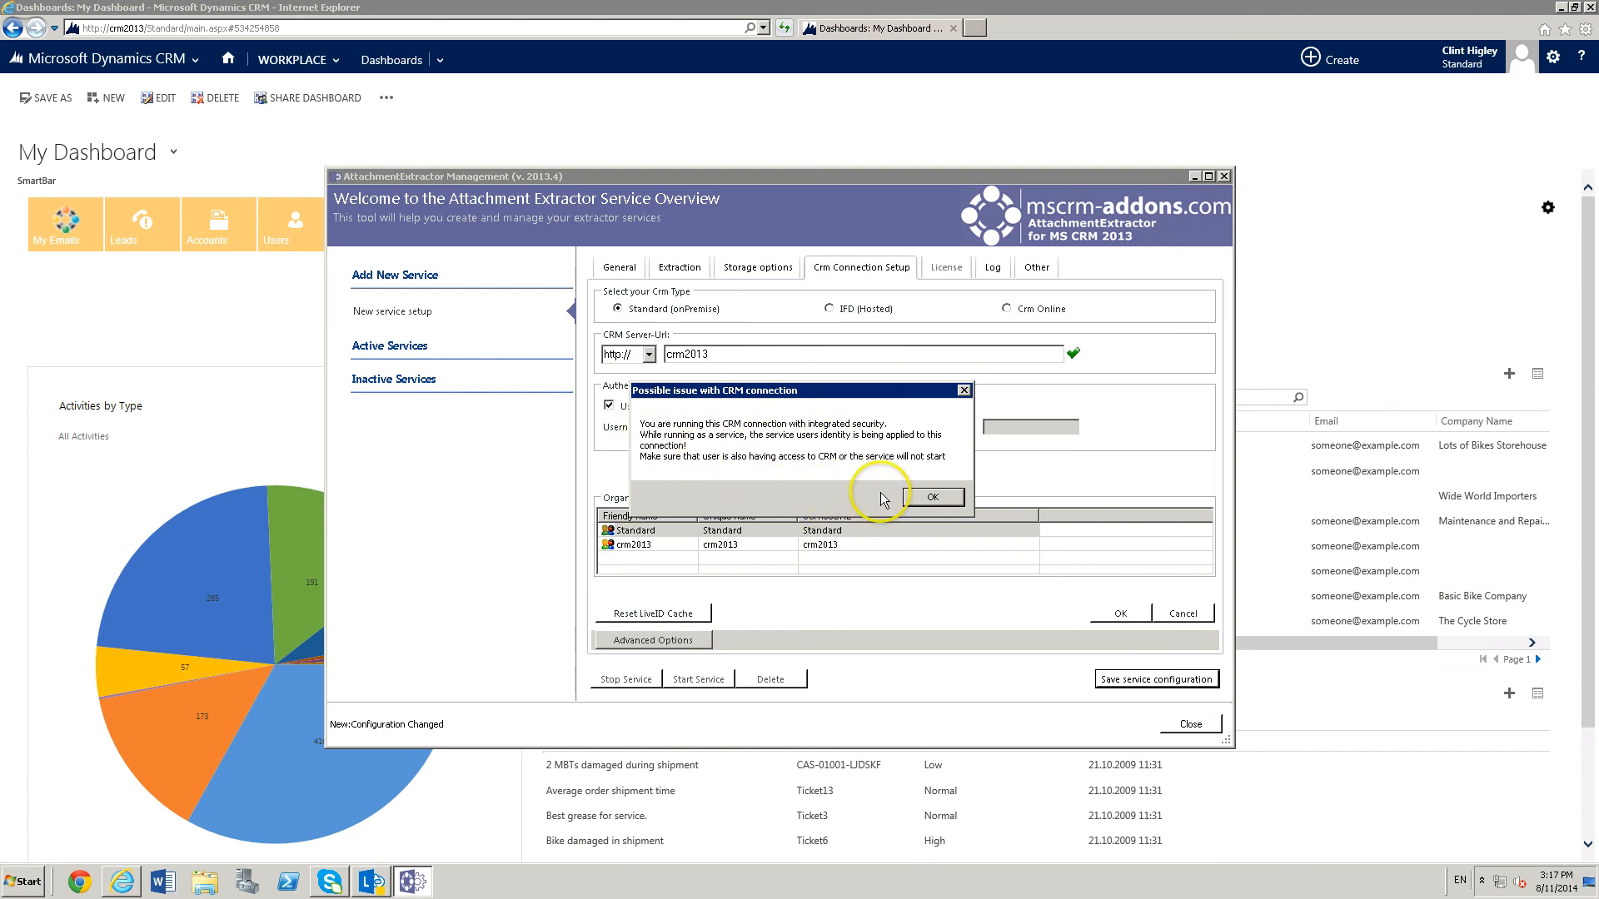
pyautogui.click(925, 498)
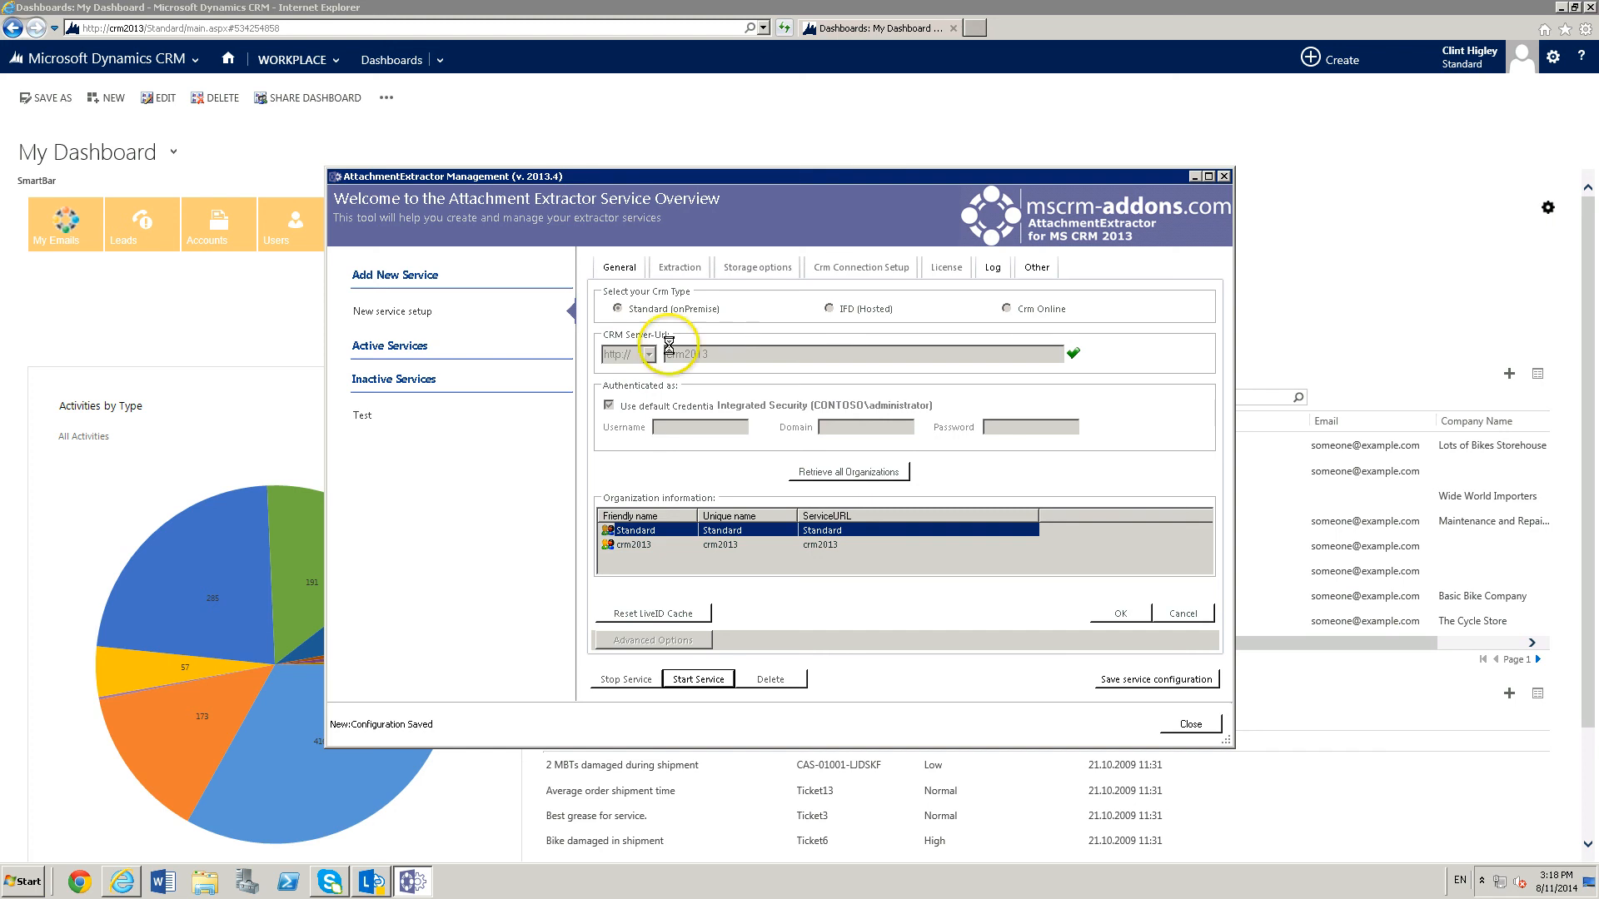
# Open the inactive Test service, review its license and general settings, and close the AttachmentExtractor Management window.
pyautogui.click(364, 415)
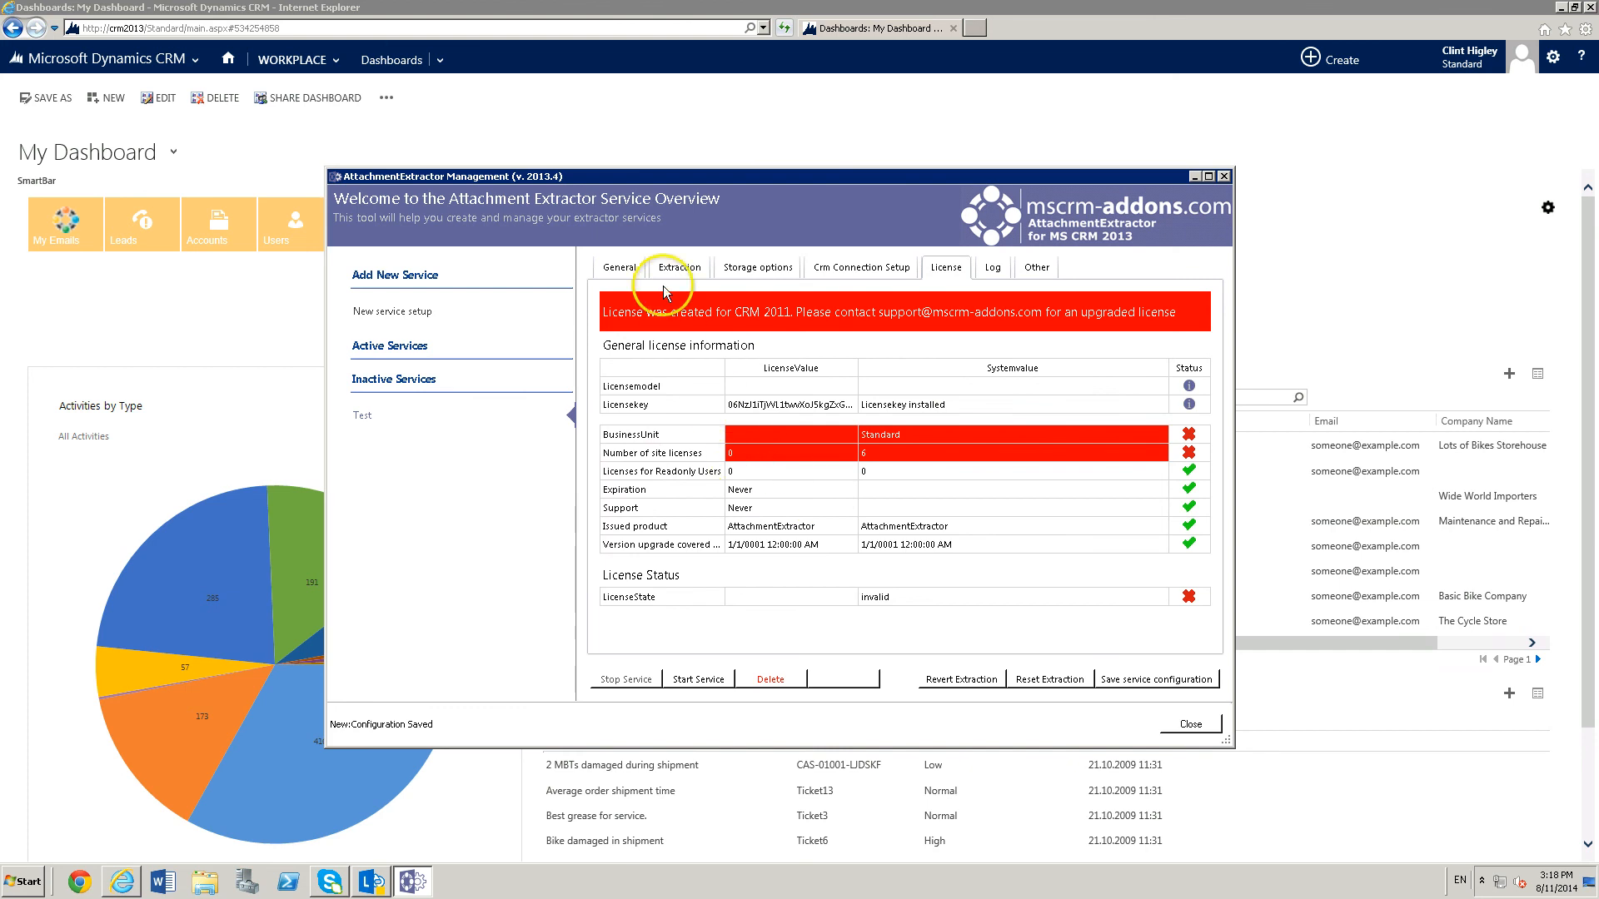
pyautogui.click(618, 269)
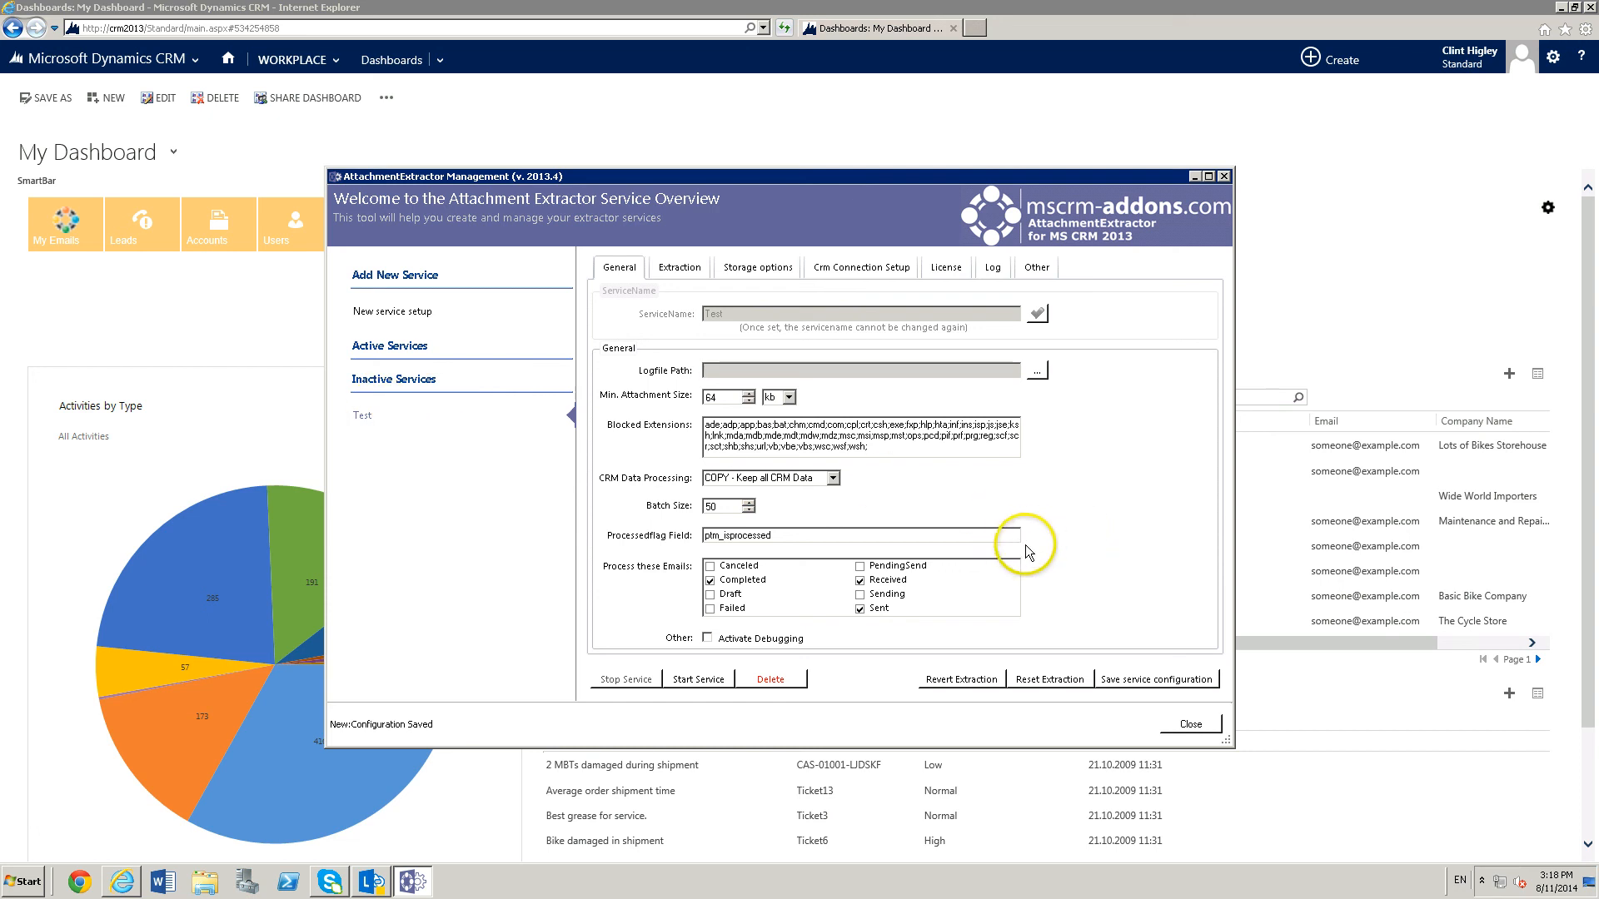
pyautogui.click(1189, 724)
pyautogui.moveTo(114, 688)
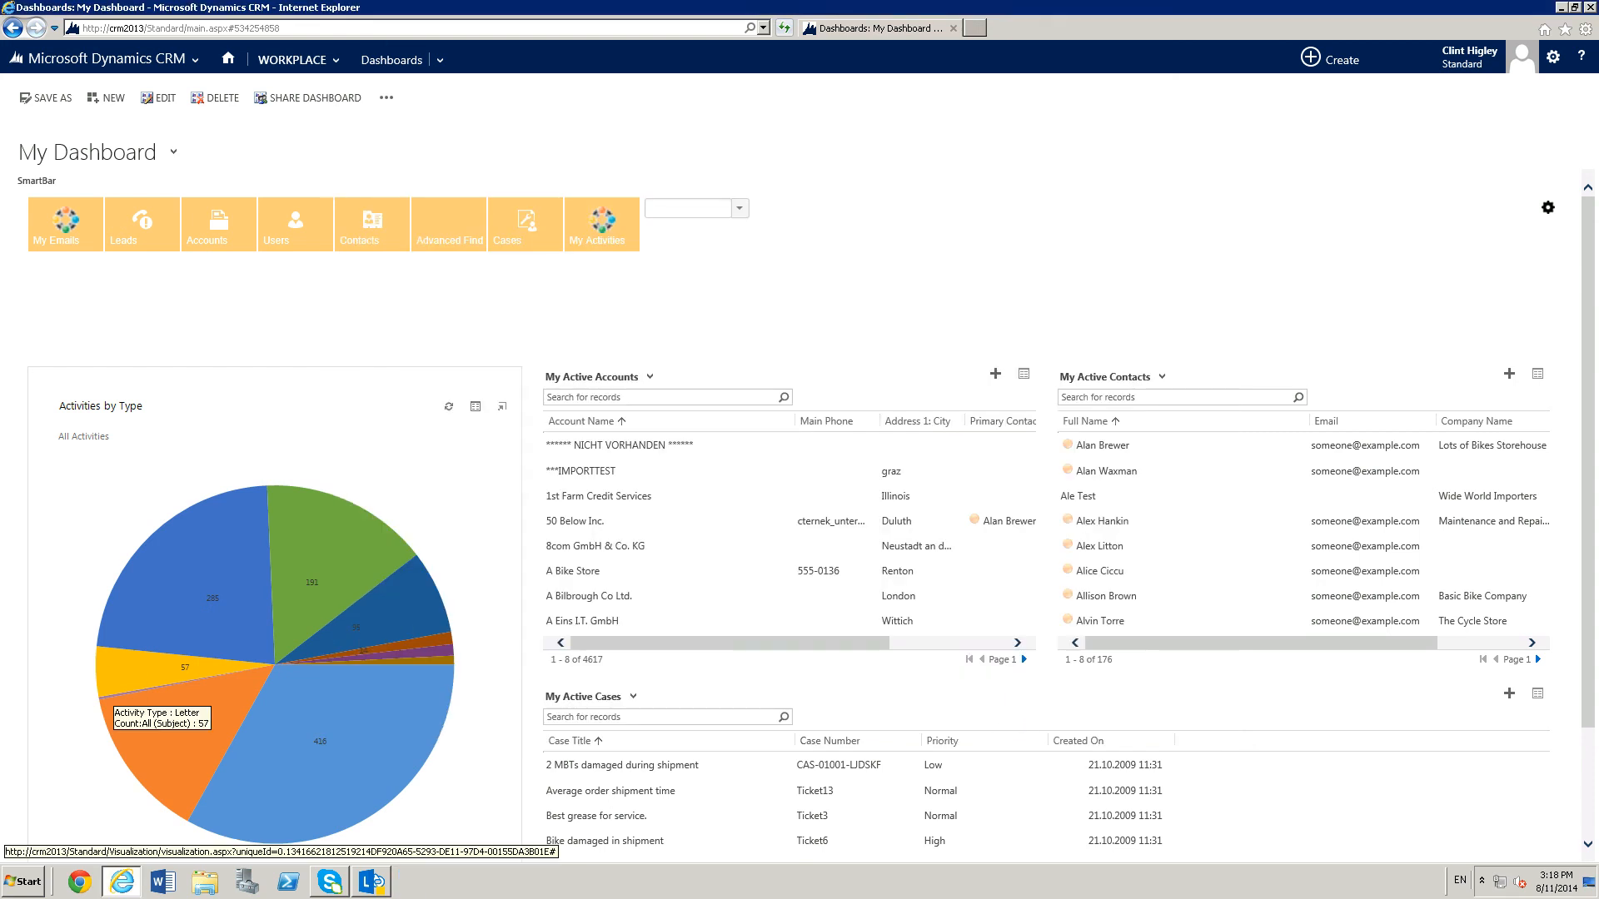